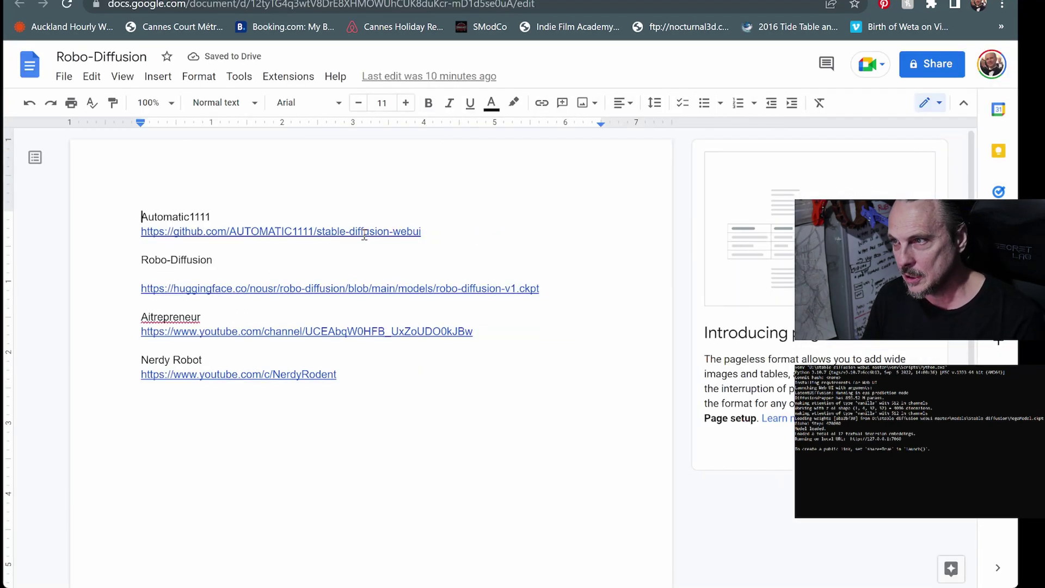
- Copy the Automatic1111 stable-diffusion-webui GitHub link from the document and open it in a new browser tab
left_click(434, 231)
triple_click(434, 231)
key("ctrl+c")
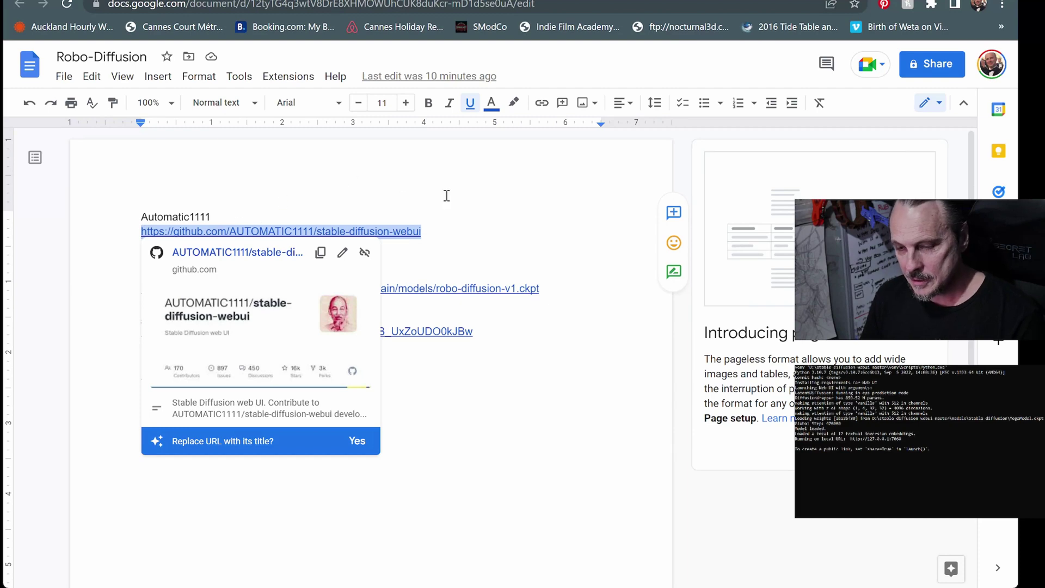
left_click(472, 215)
key("ctrl+t")
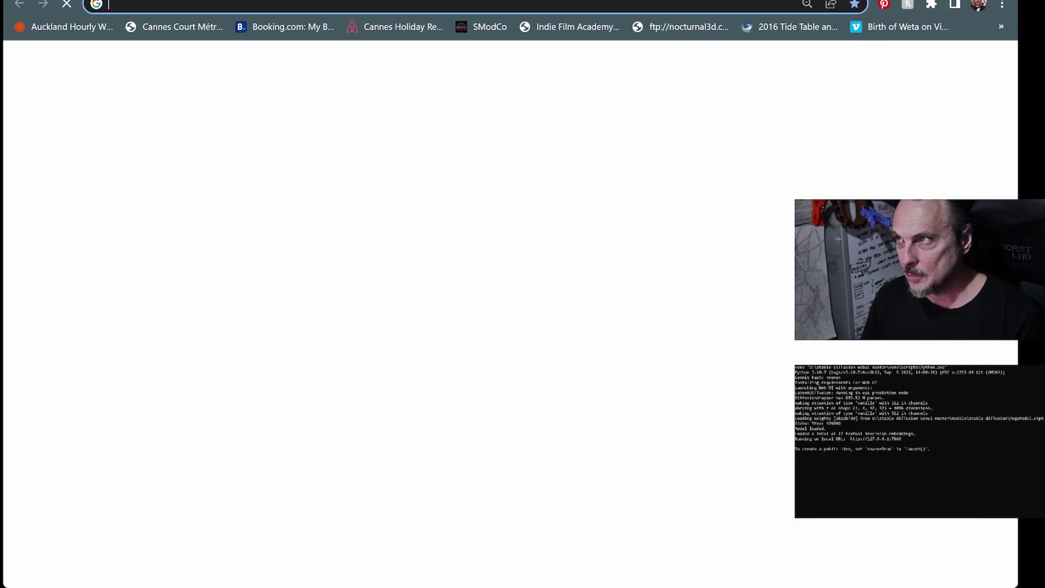
left_click(486, 12)
key("ctrl+v")
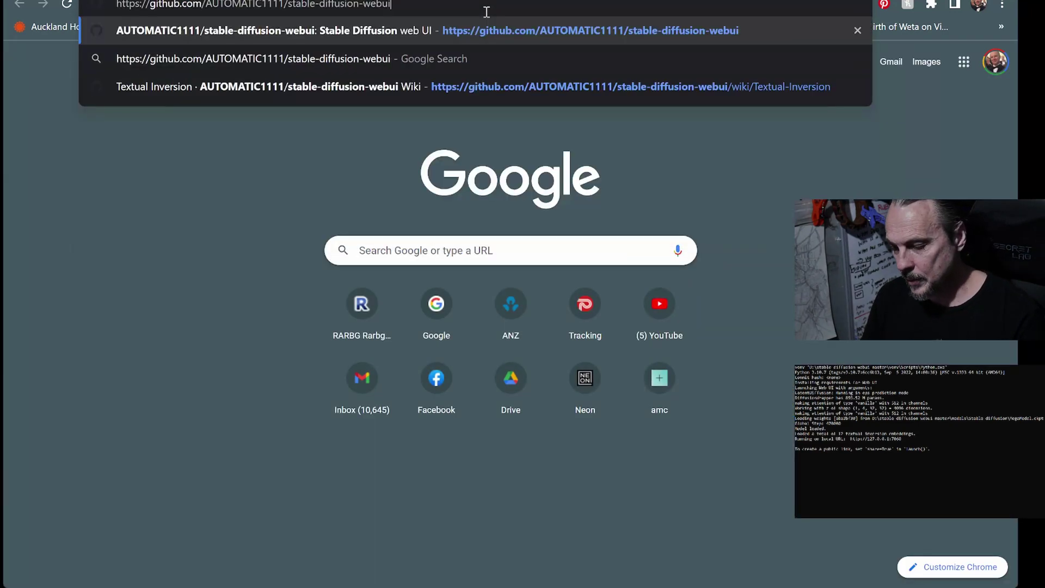
key("Return")
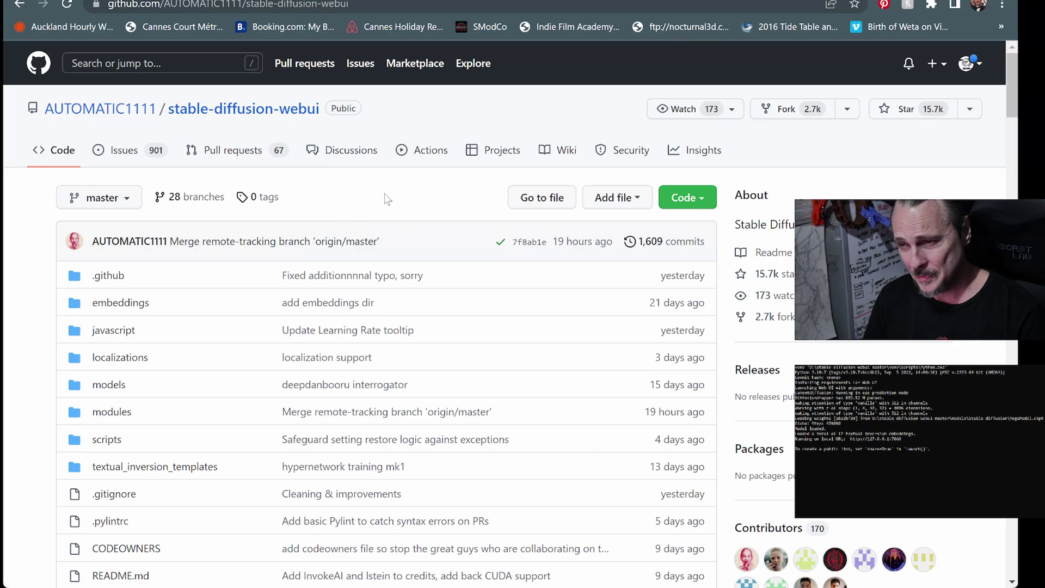
- Find the Automatic Installation on Windows instructions in the repository's README and highlight the whole section
scroll(387, 199, "down", 3)
scroll(390, 199, "down", 15)
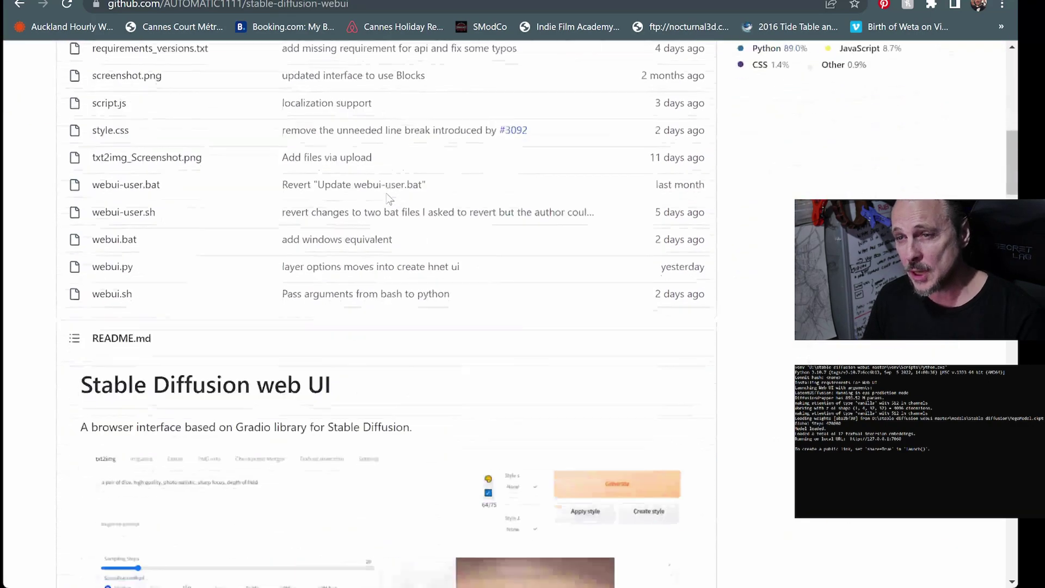
scroll(389, 199, "down", 20)
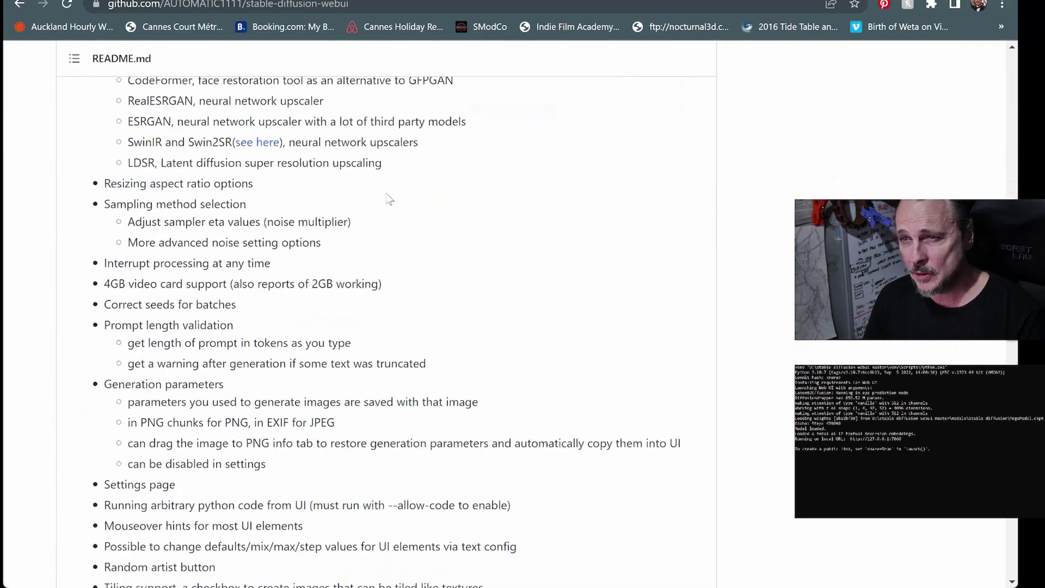
scroll(390, 201, "down", 7)
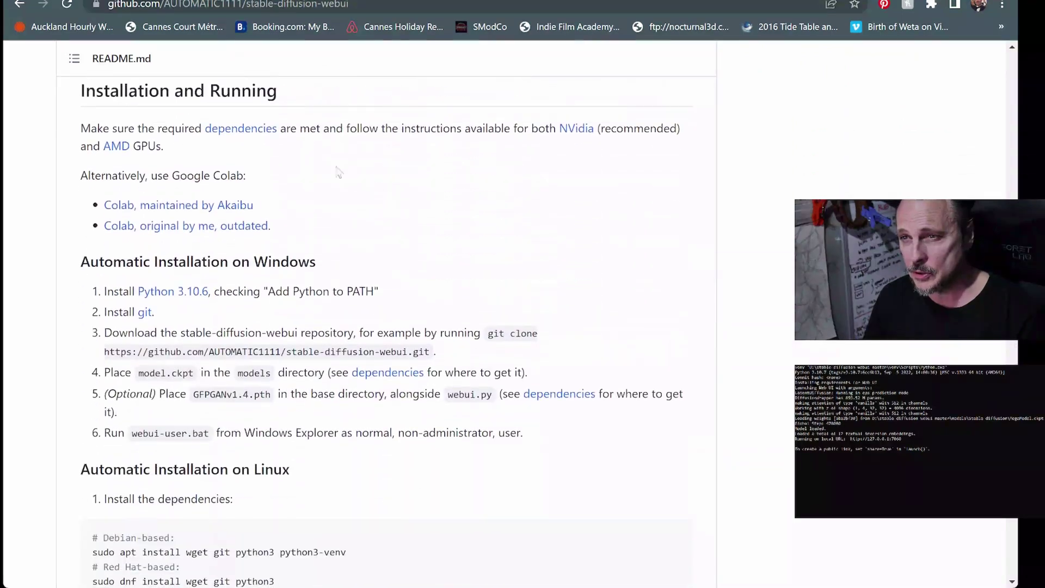
scroll(378, 158, "down", 3)
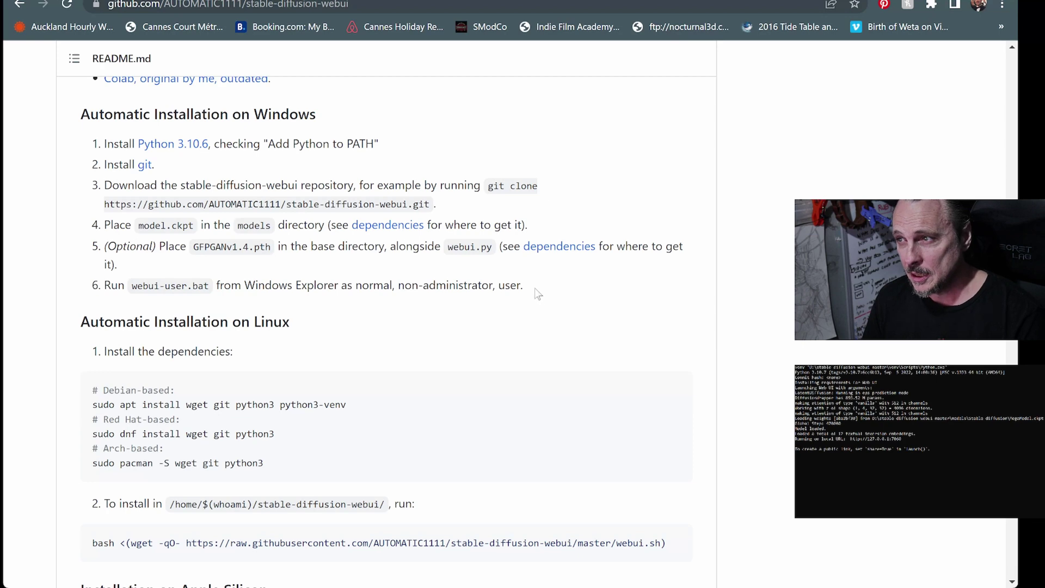
left_click_drag(535, 289, 79, 127)
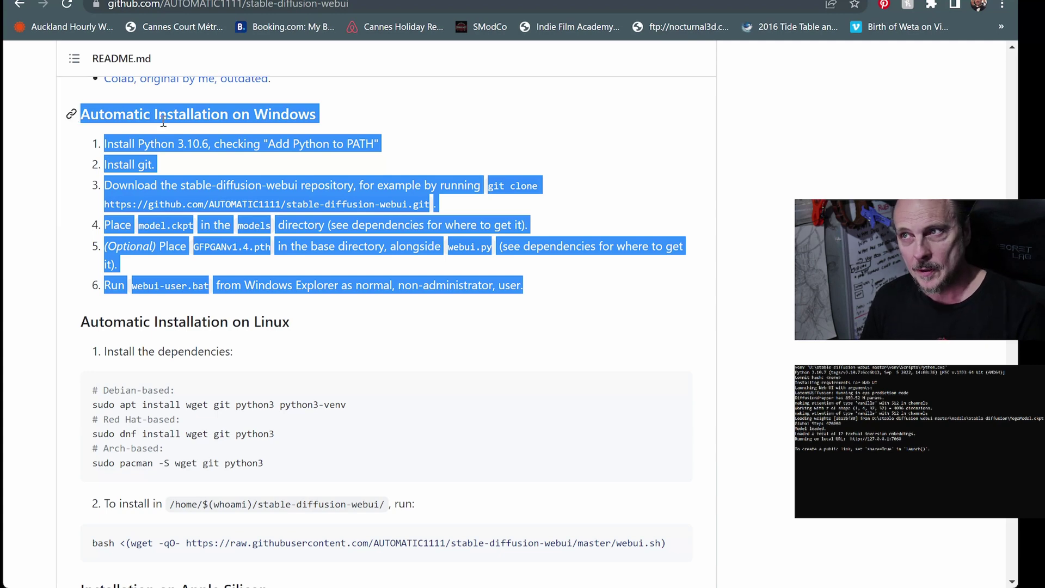
- Return to the Robo-Diffusion document, copy the robo-diffusion-v1.ckpt Hugging Face link and open it in a new browser tab
key("ctrl+Tab")
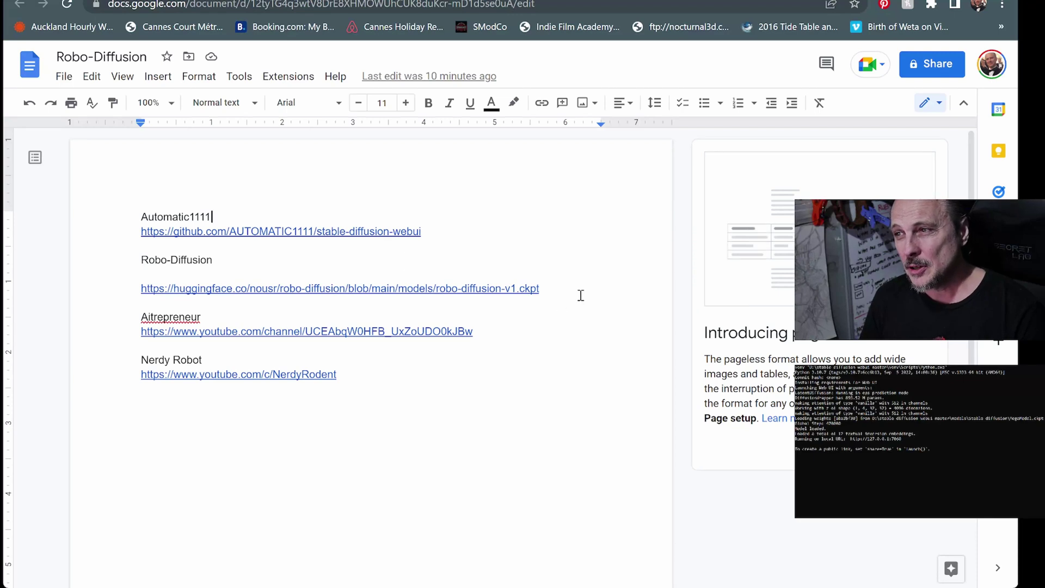
left_click_drag(549, 289, 133, 286)
key("ctrl+c")
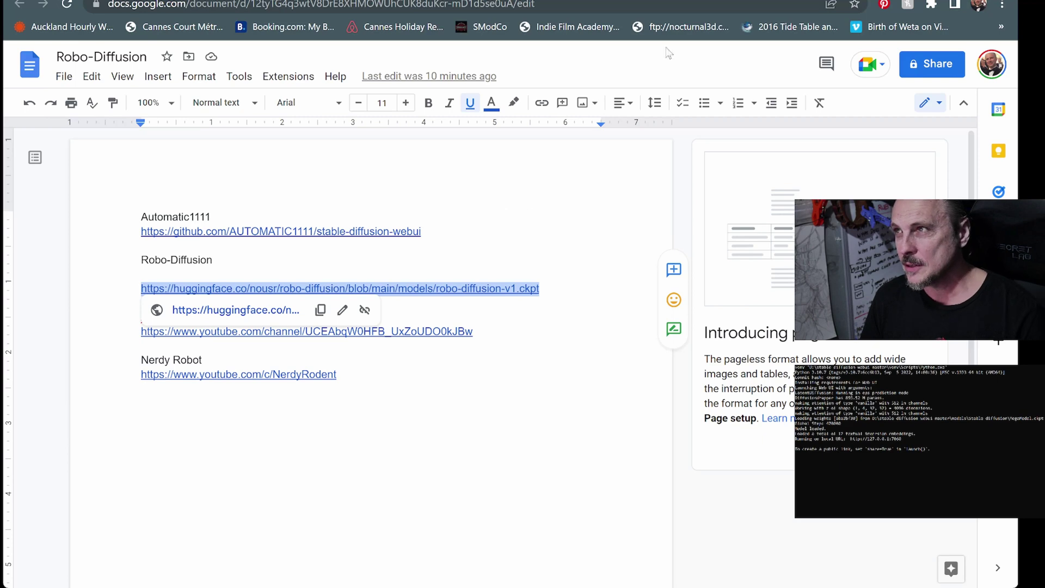
key("ctrl+t")
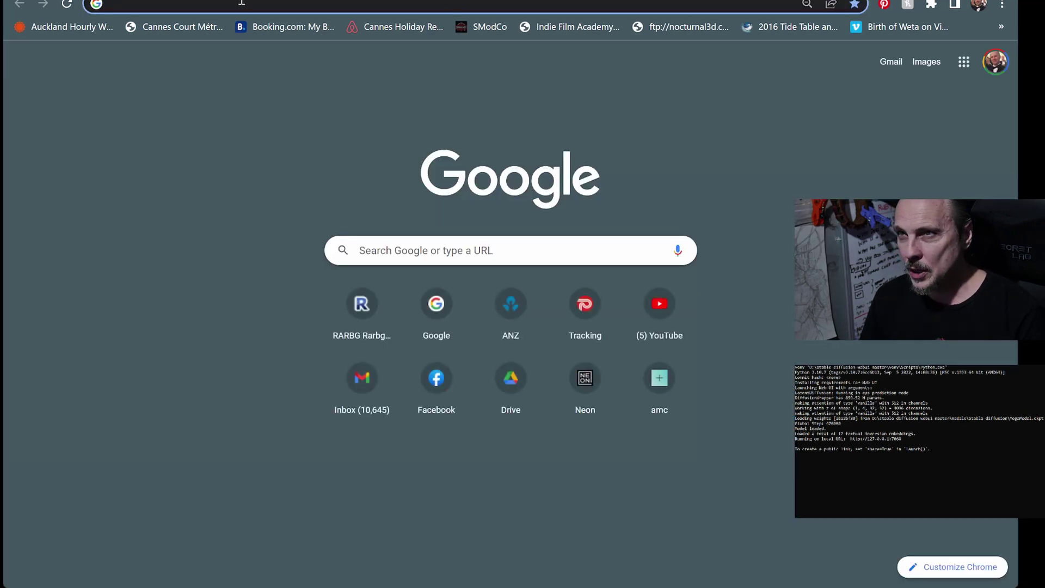
left_click(242, 3)
key("ctrl+v")
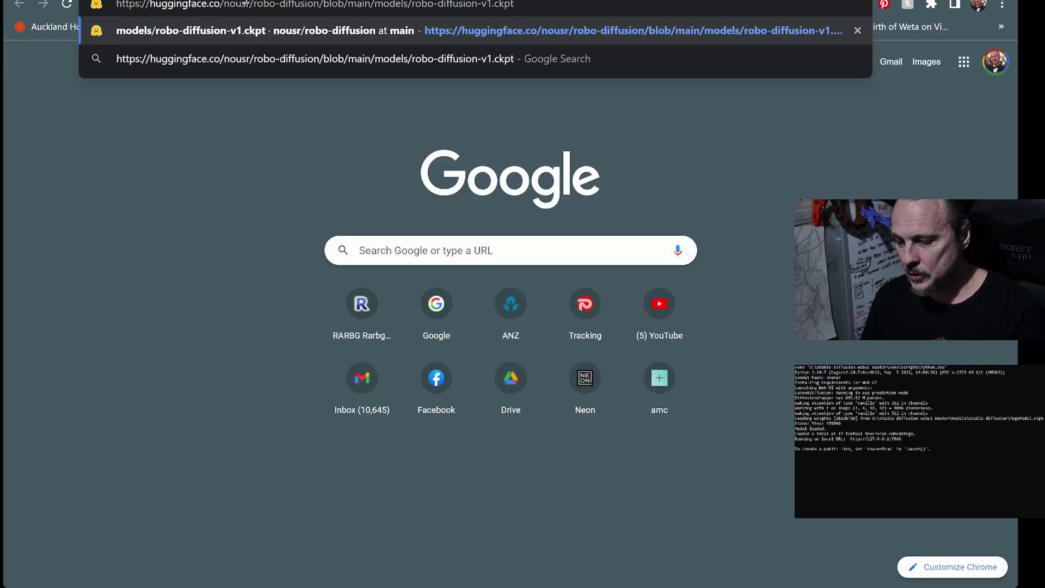
key("Return")
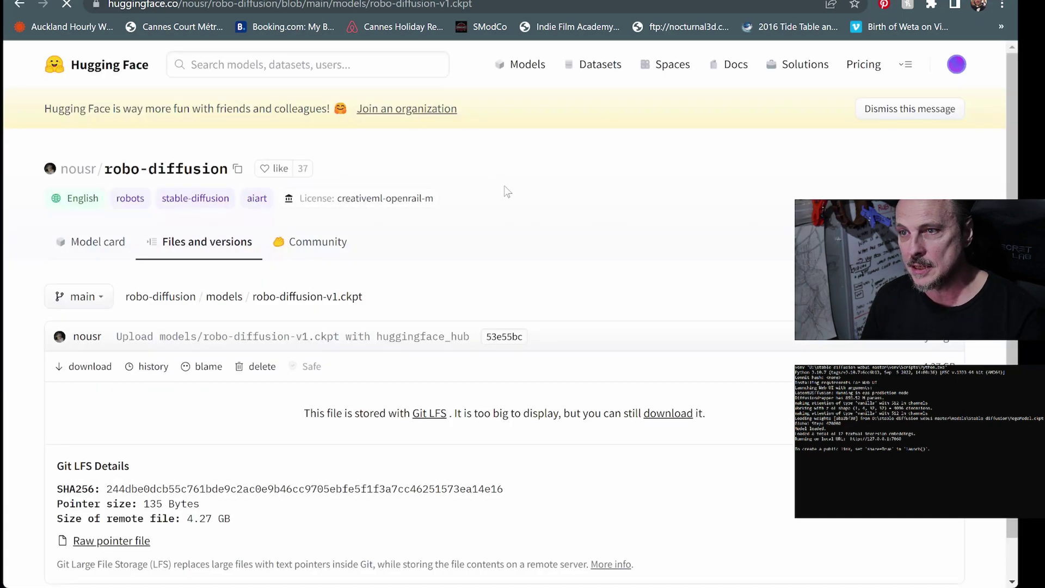
scroll(587, 215, "down", 1)
scroll(583, 212, "up", 1)
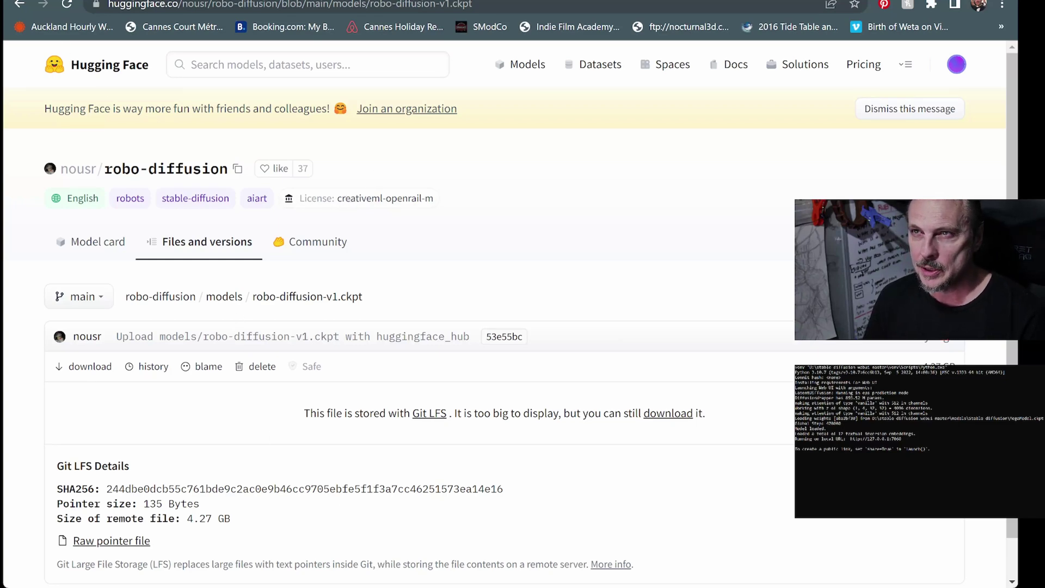
- Switch to File Explorer and open the Stable-diffusion folder within models in stable-diffusion-webui-master on drive D
key("ctrl+Tab")
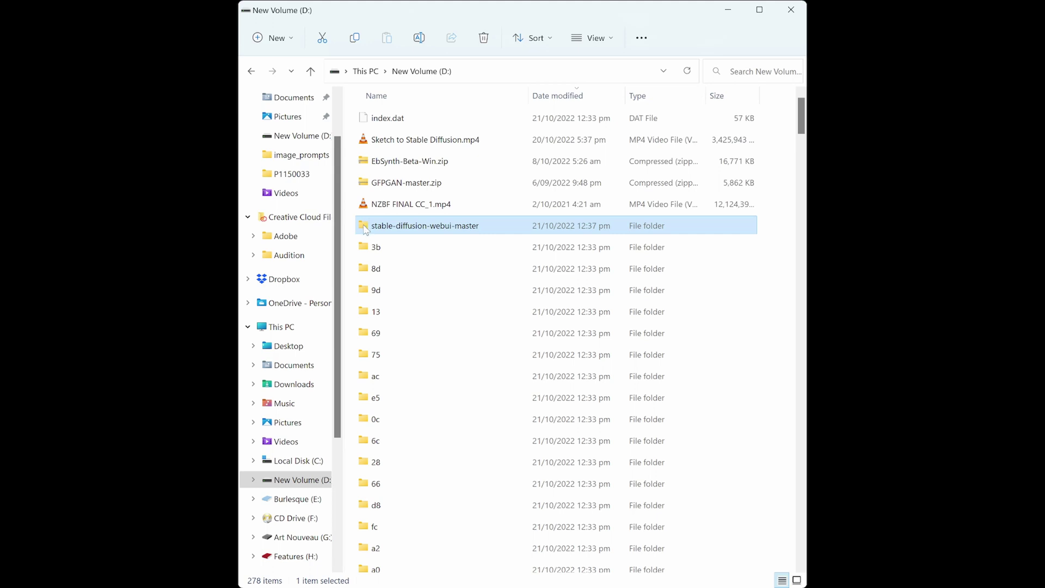
double_click(365, 229)
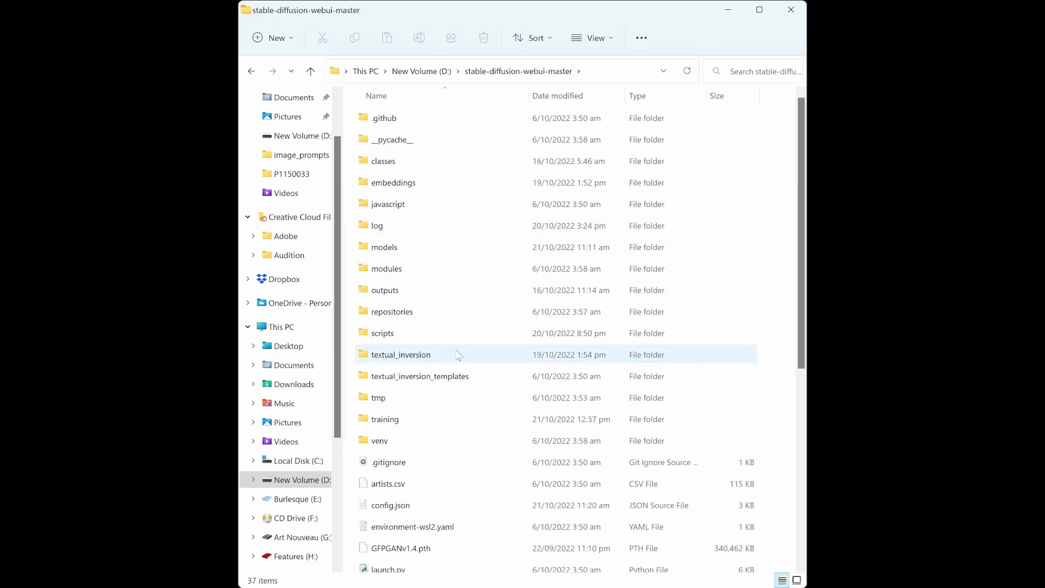
double_click(365, 249)
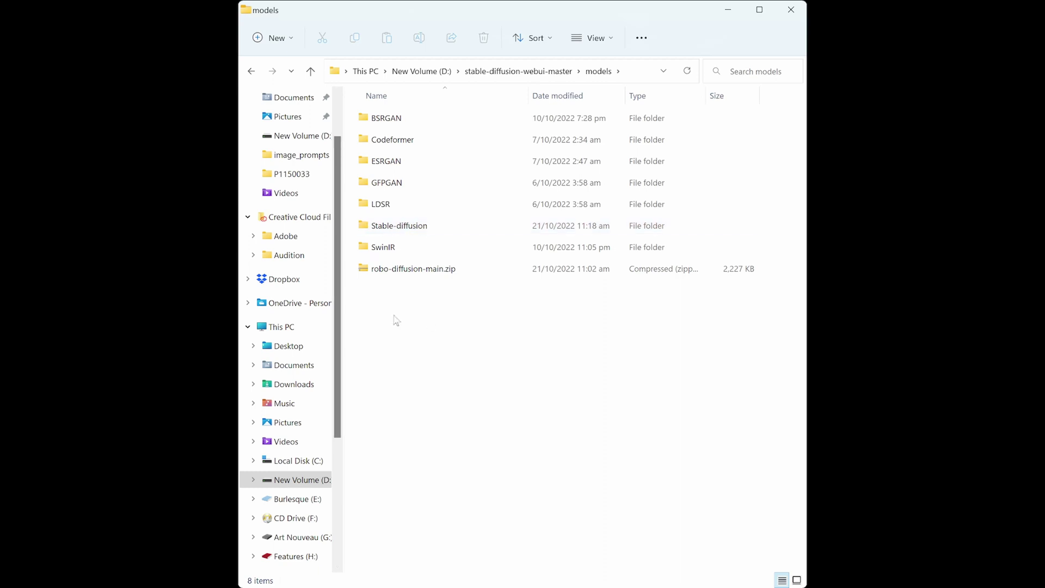
double_click(364, 227)
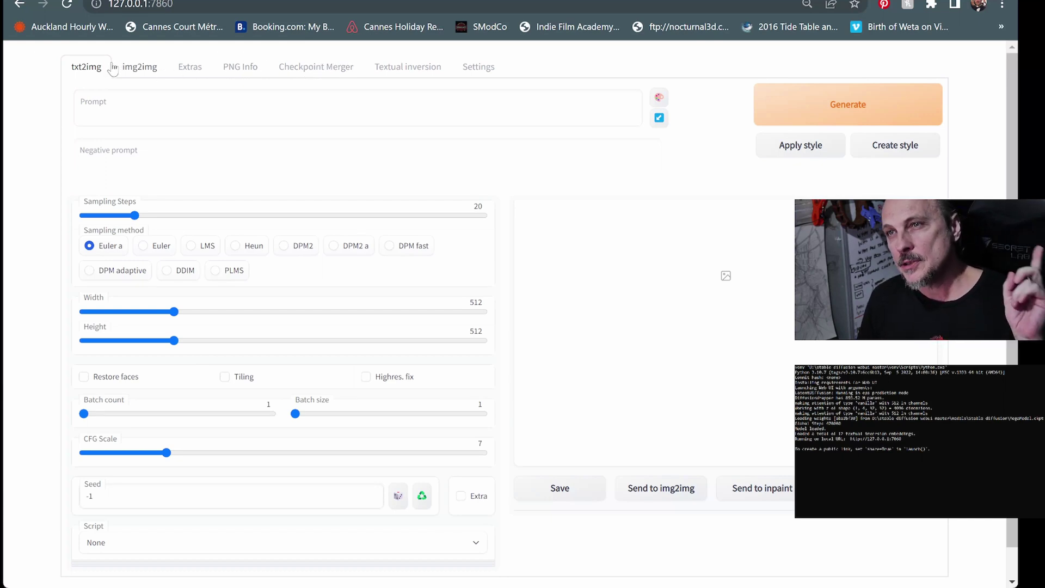
- Set up a checkpoint merge with model.ckpt as the primary model and robo-diffusion-v1.ckpt as the secondary model
left_click(330, 70)
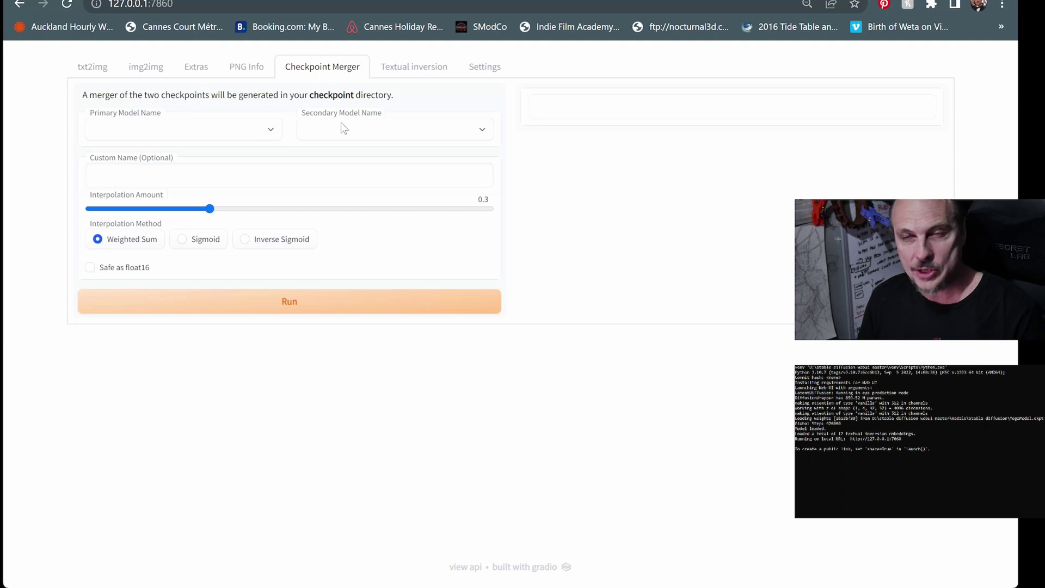
left_click(274, 131)
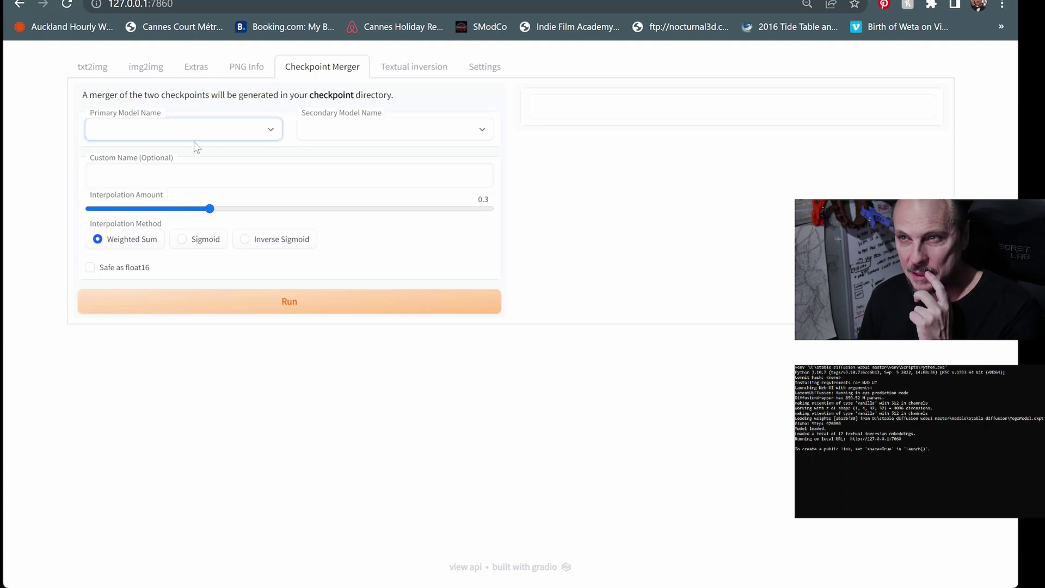
left_click(95, 159)
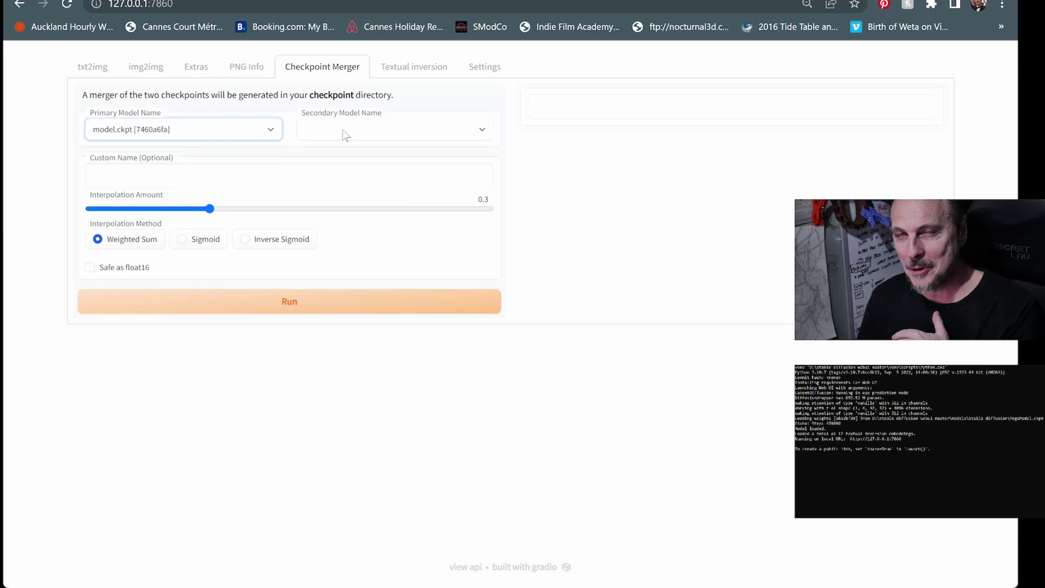
left_click(481, 131)
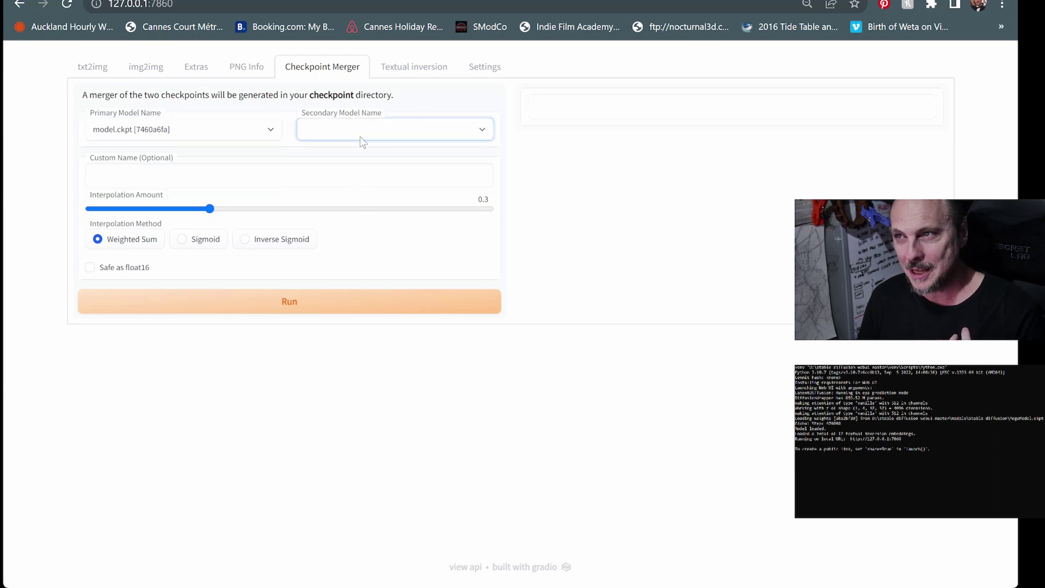
left_click(340, 182)
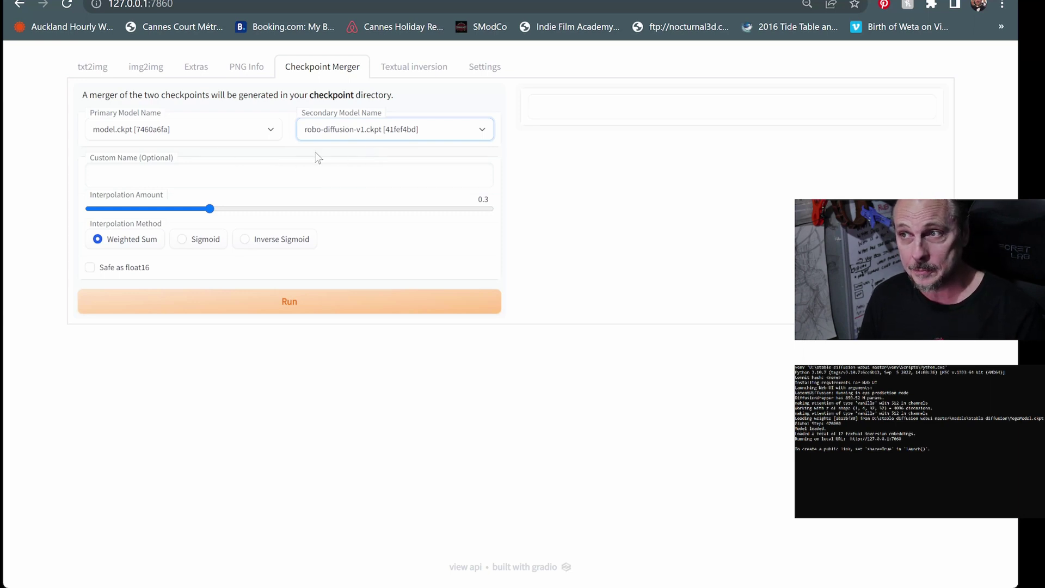
- Enter MegaModel as the custom name of the merged checkpoint
left_click(196, 171)
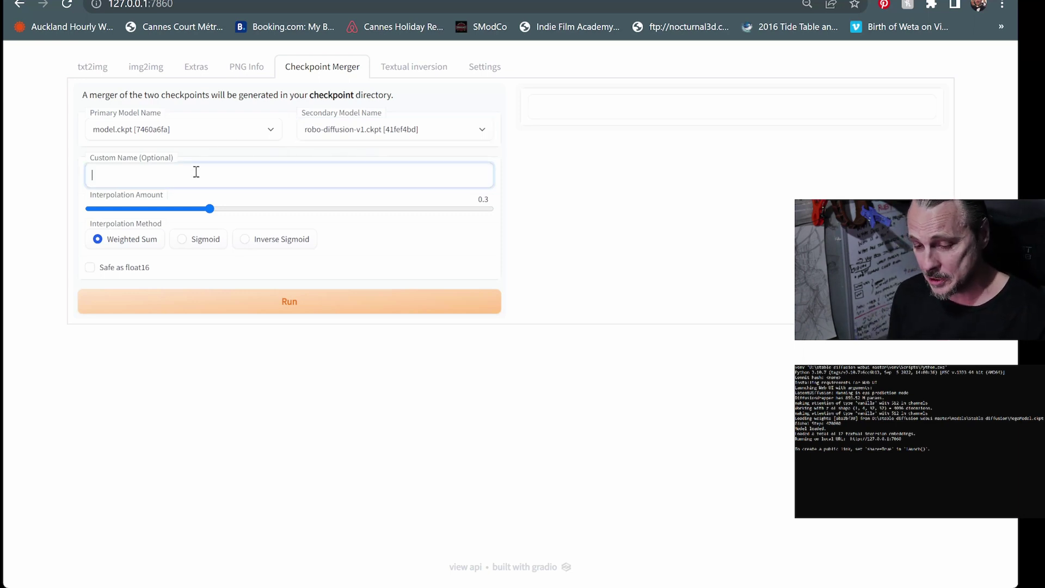
type("Mega")
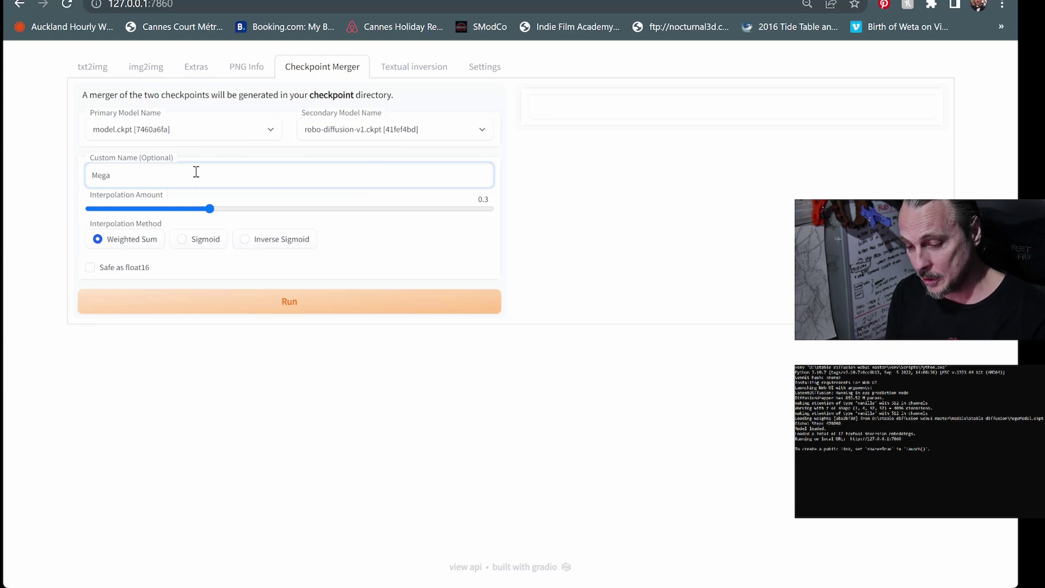
type("Model")
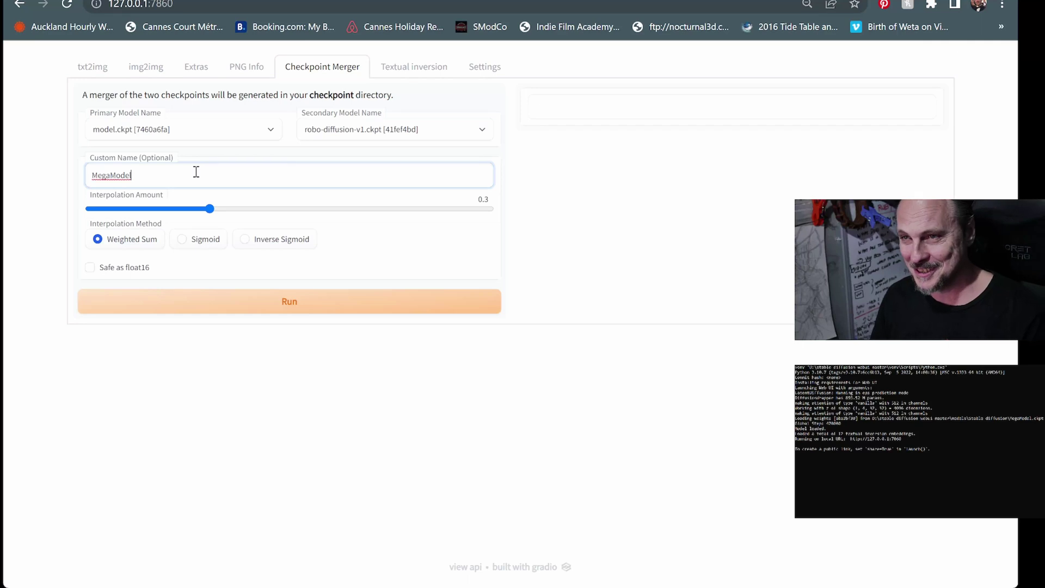
double_click(137, 171)
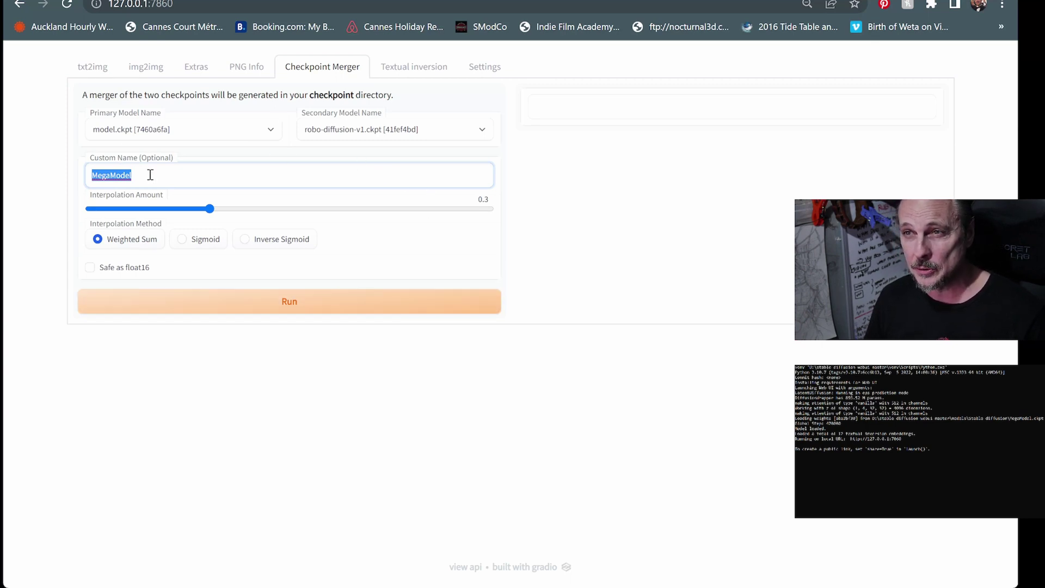
- Check which model is selected as the Stable Diffusion checkpoint in the web UI settings
left_click(497, 67)
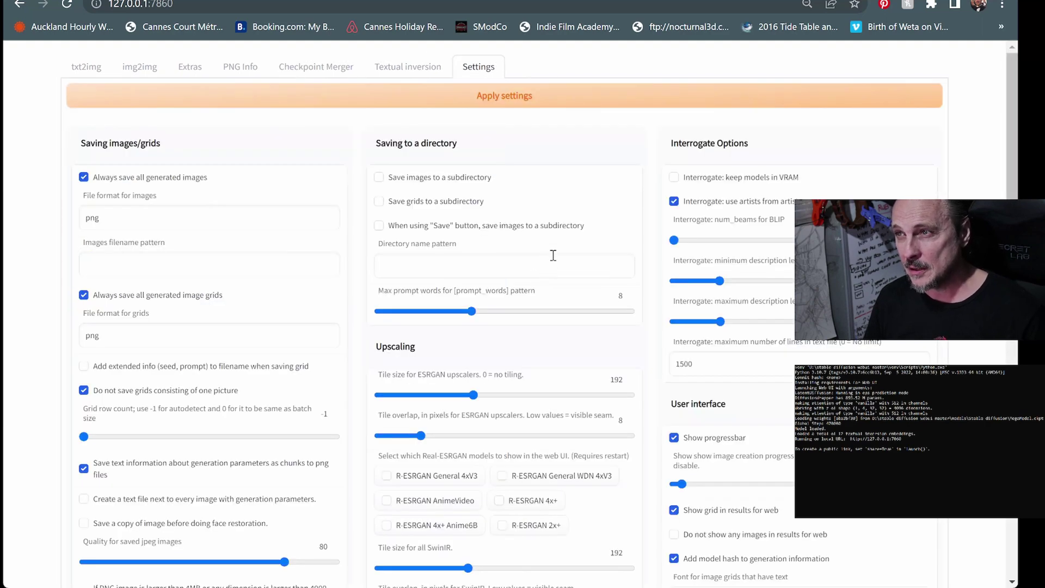
scroll(558, 256, "down", 8)
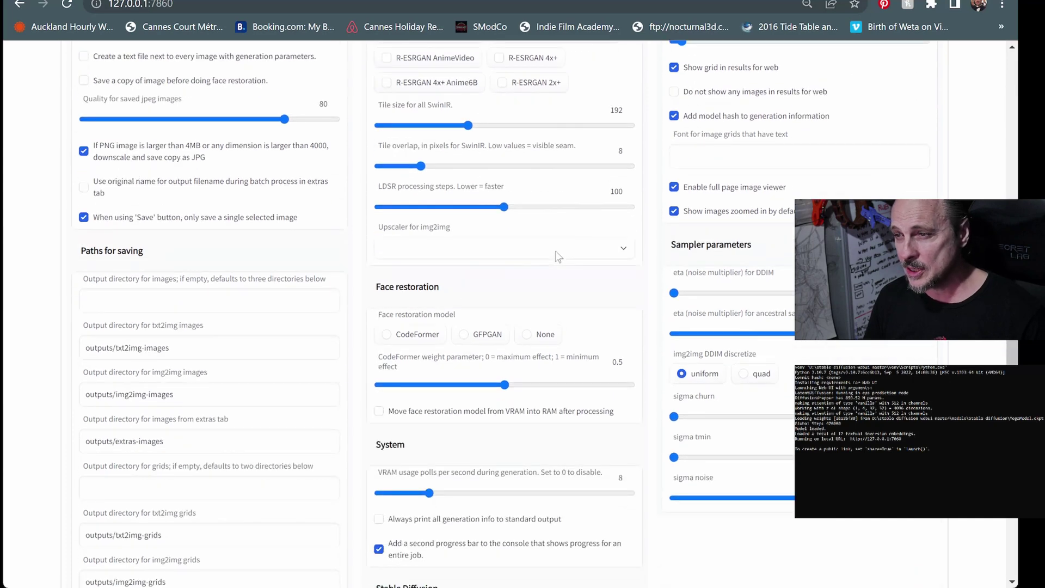
scroll(558, 256, "down", 7)
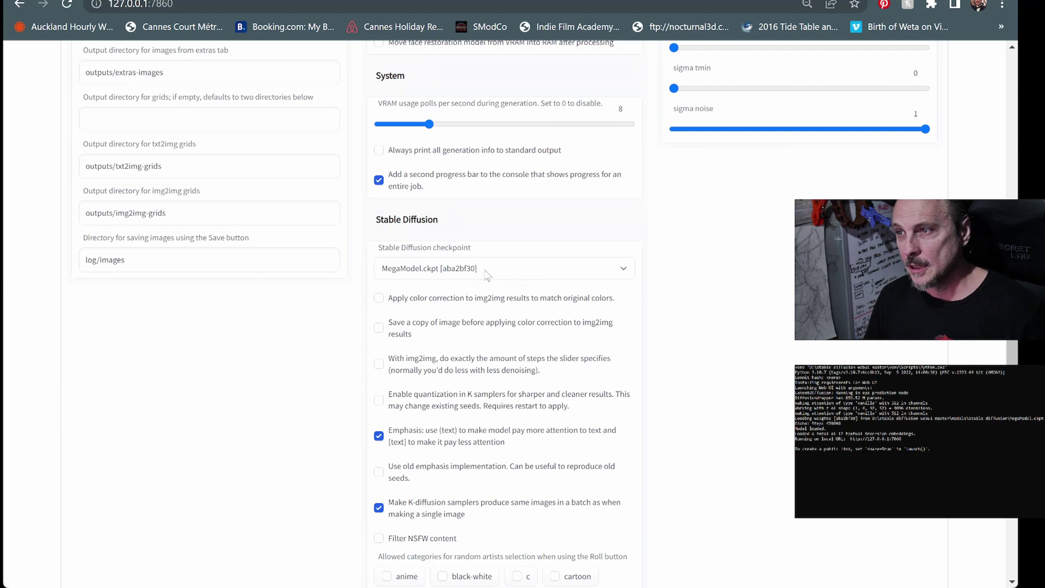
left_click(522, 266)
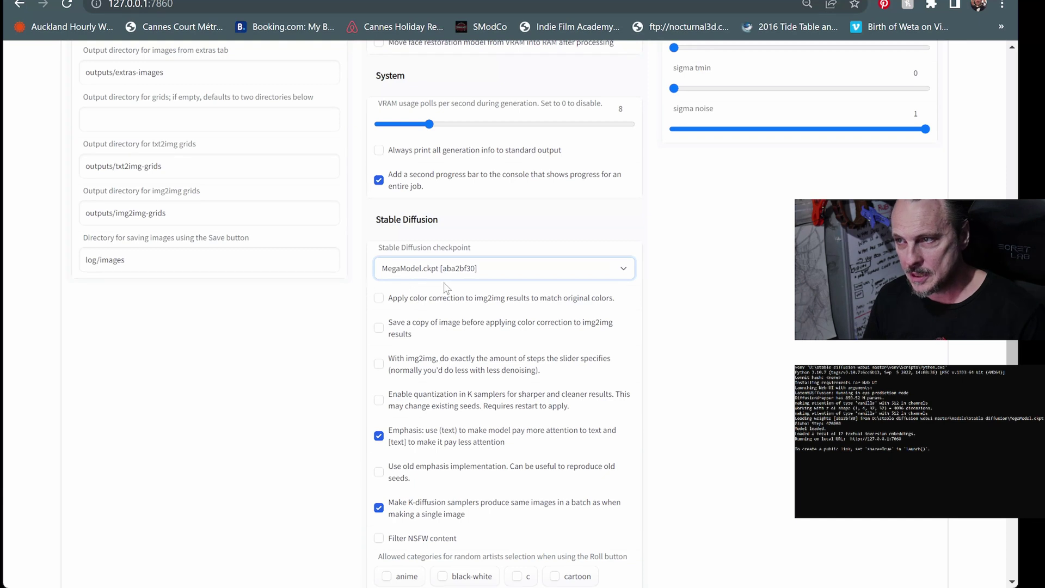
left_click(316, 338)
left_click(511, 275)
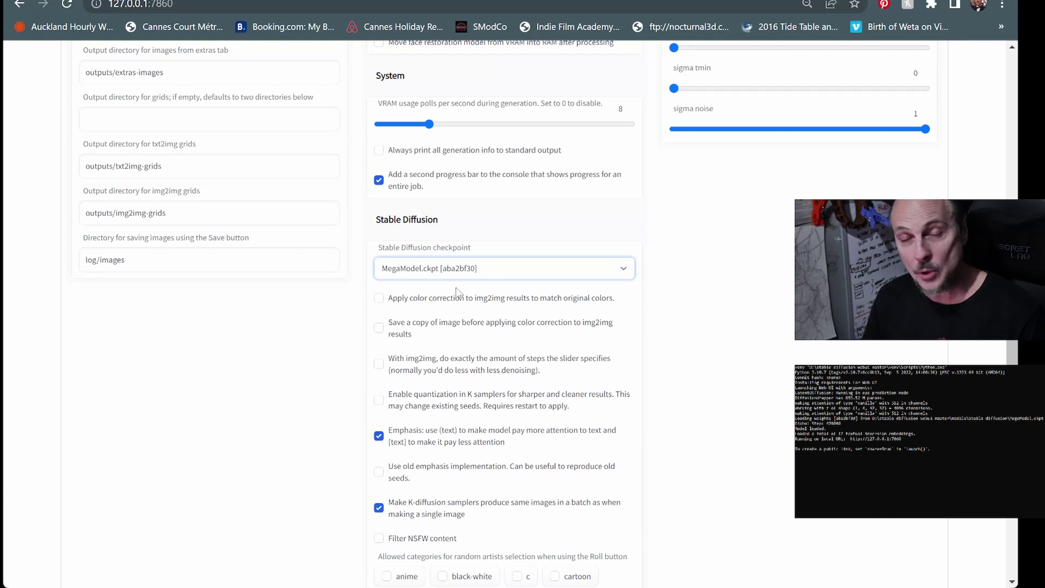
key("ctrl+a")
scroll(653, 246, "up", 10)
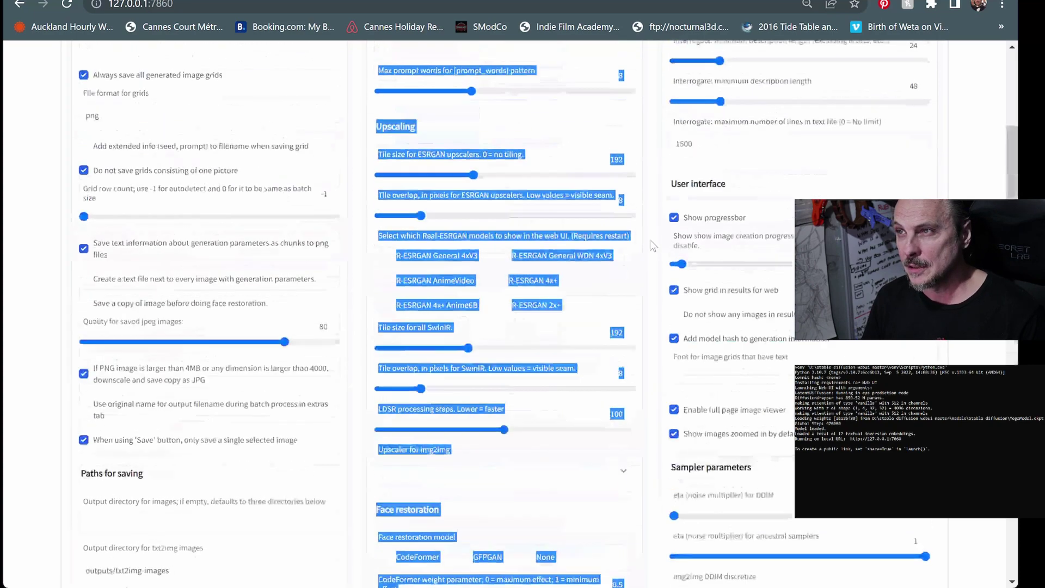
scroll(653, 246, "up", 4)
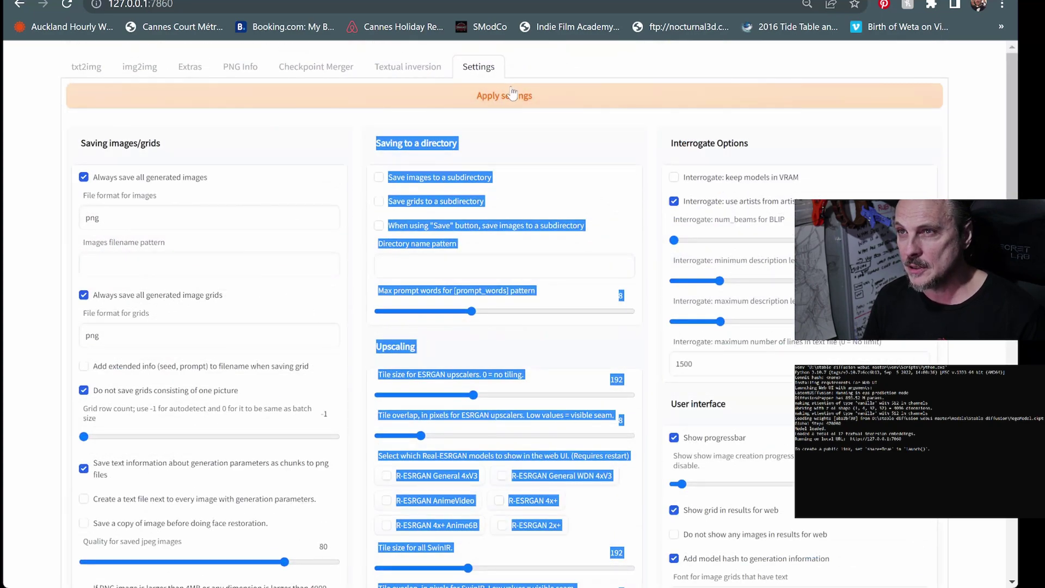
- Enter "nousr robot" as the text-to-image prompt
left_click(88, 69)
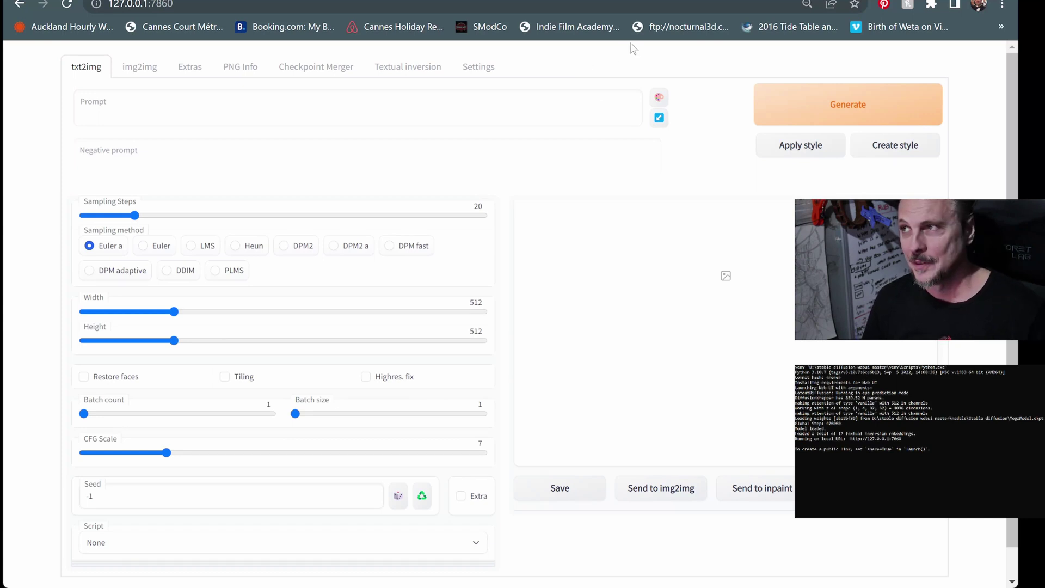
left_click(685, 2)
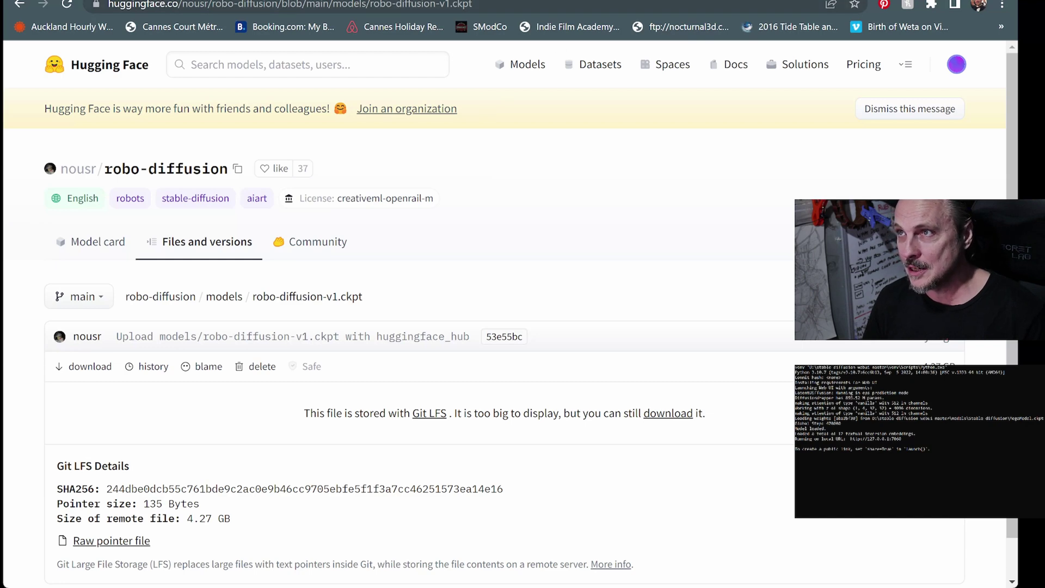
key("ctrl+Tab")
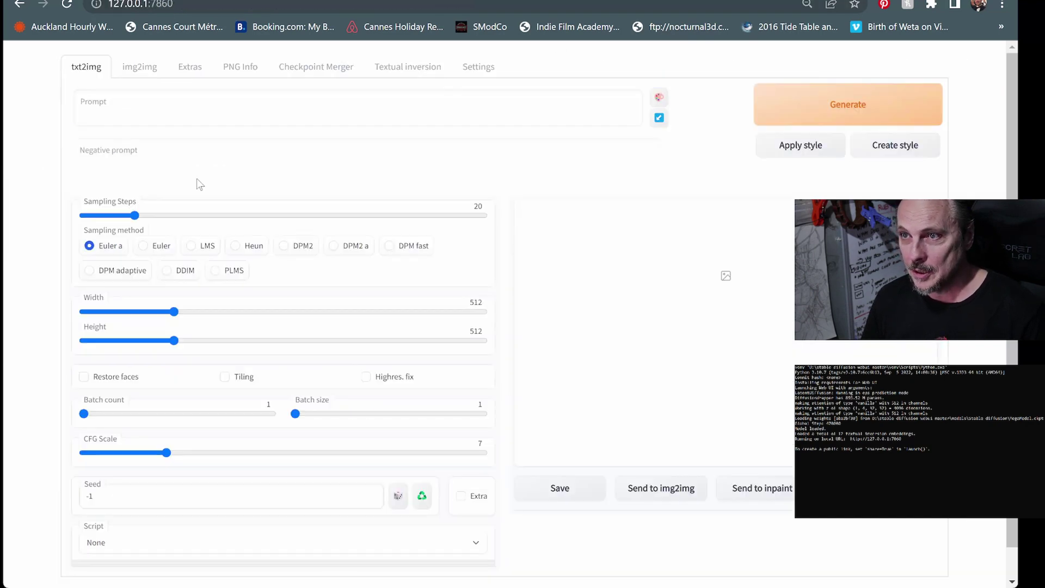
left_click(121, 103)
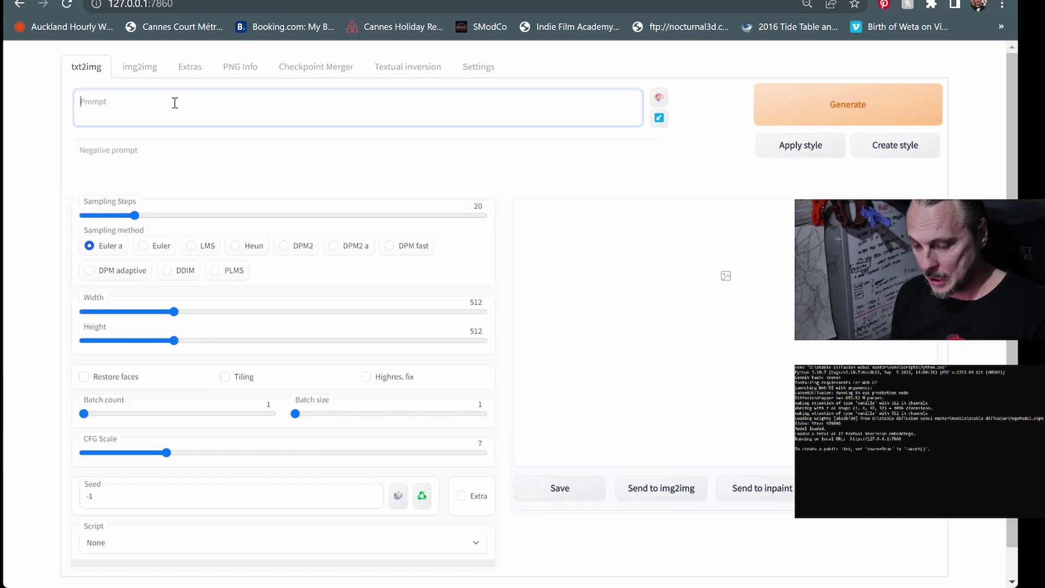
type("n")
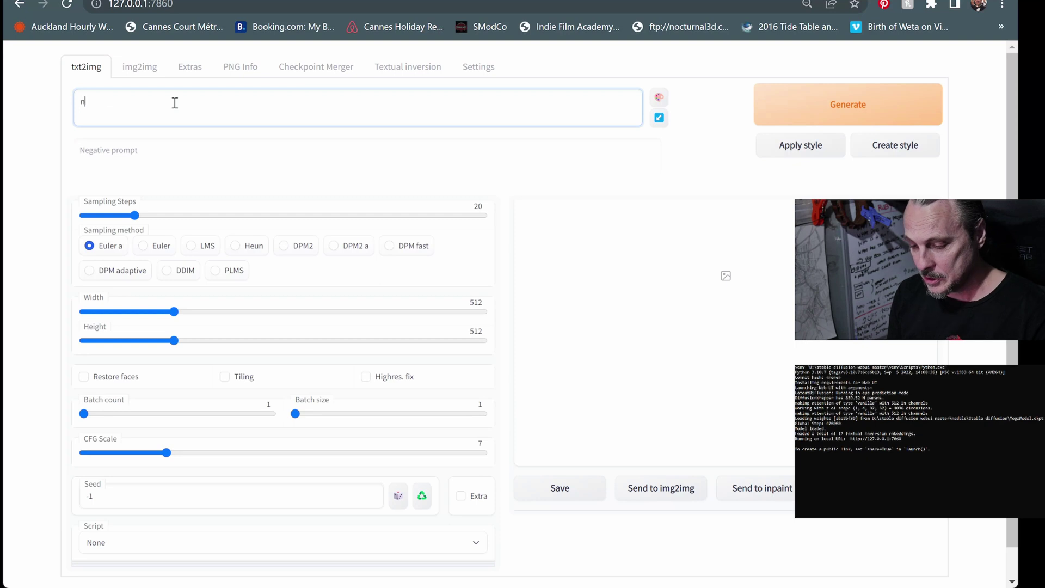
type("ousr")
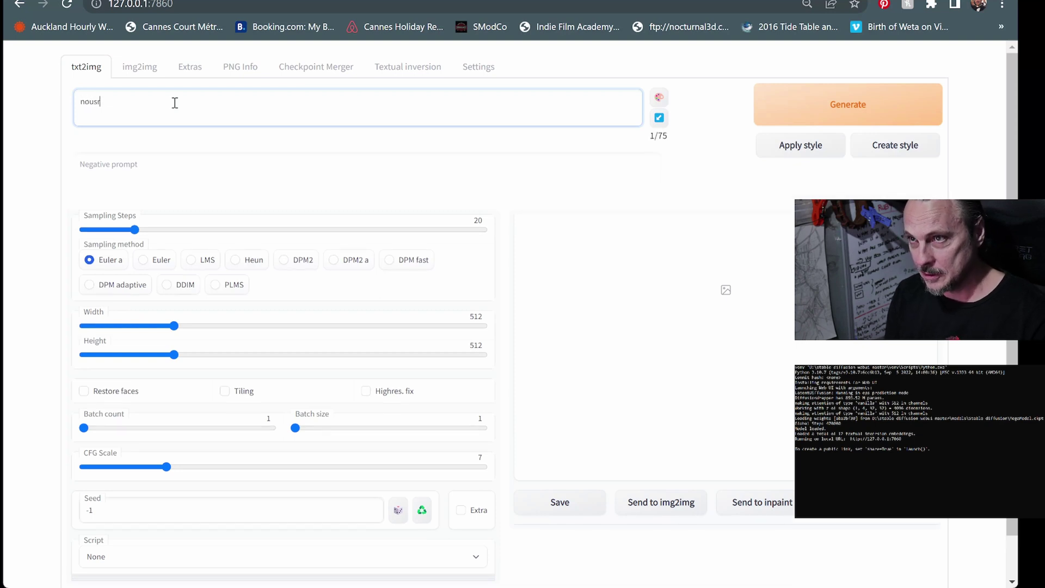
type(" robot")
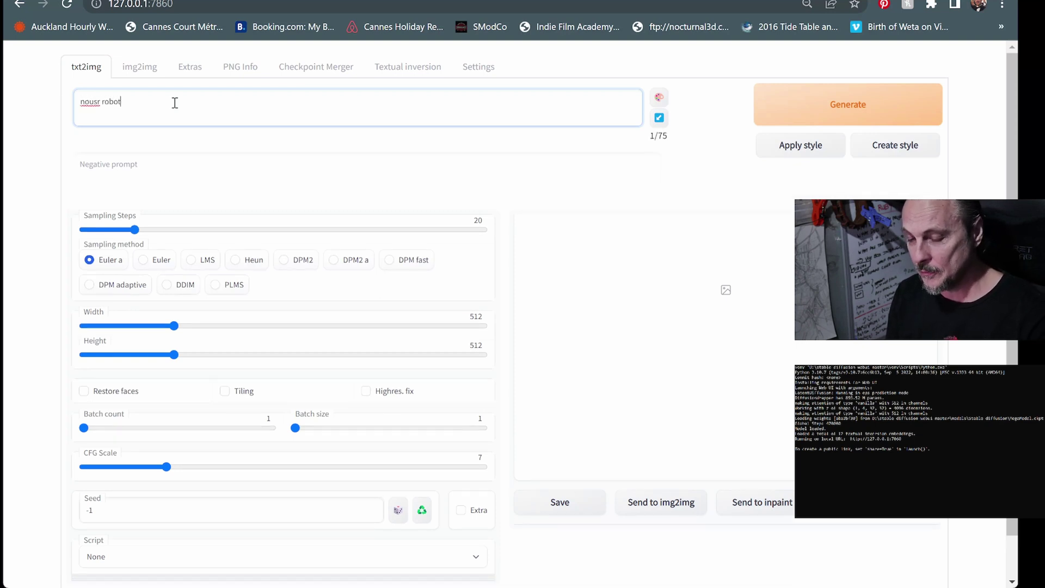
left_click_drag(128, 103, 79, 106)
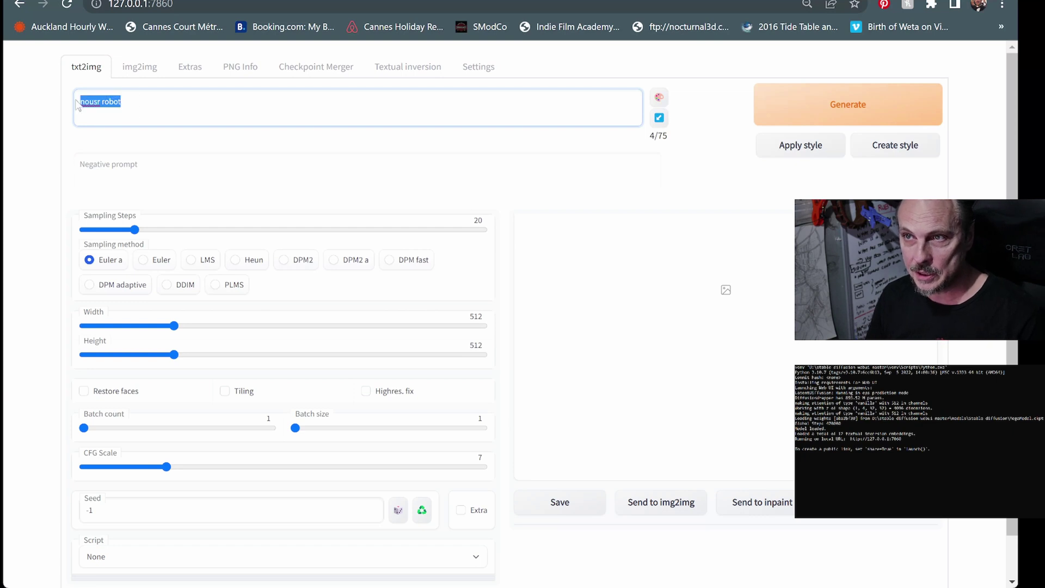
left_click(124, 100)
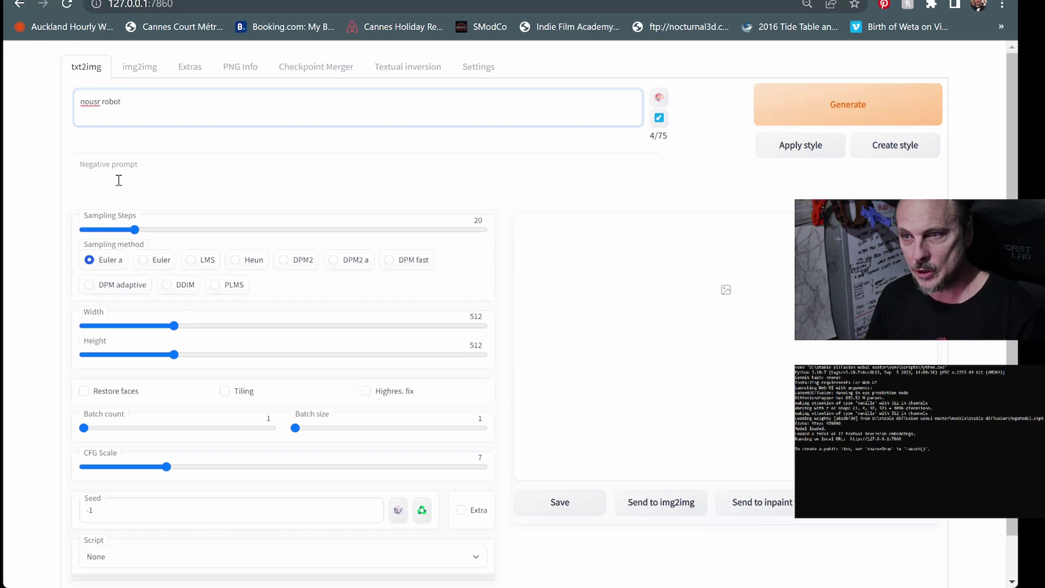
- Generate an image of the robot prompt with the CFG scale set to 30 and view it enlarged
scroll(85, 390, "down", 1)
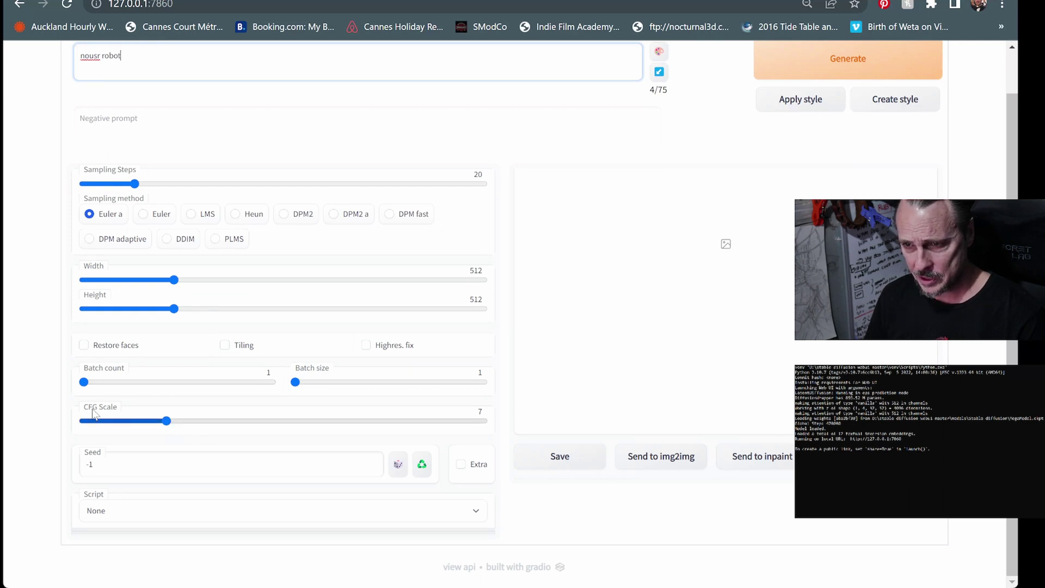
left_click_drag(167, 421, 555, 420)
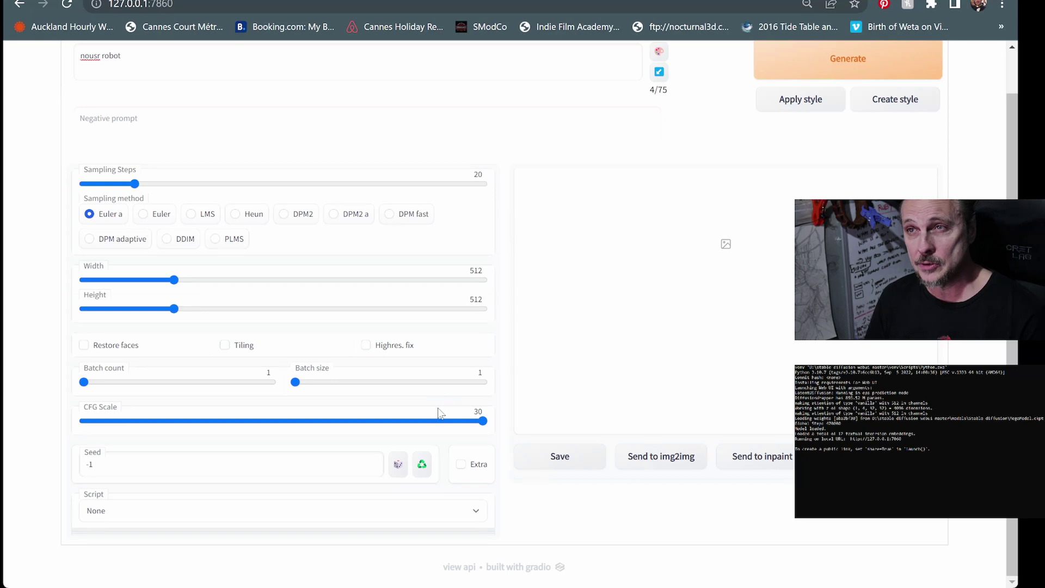
scroll(439, 413, "up", 1)
left_click(131, 98)
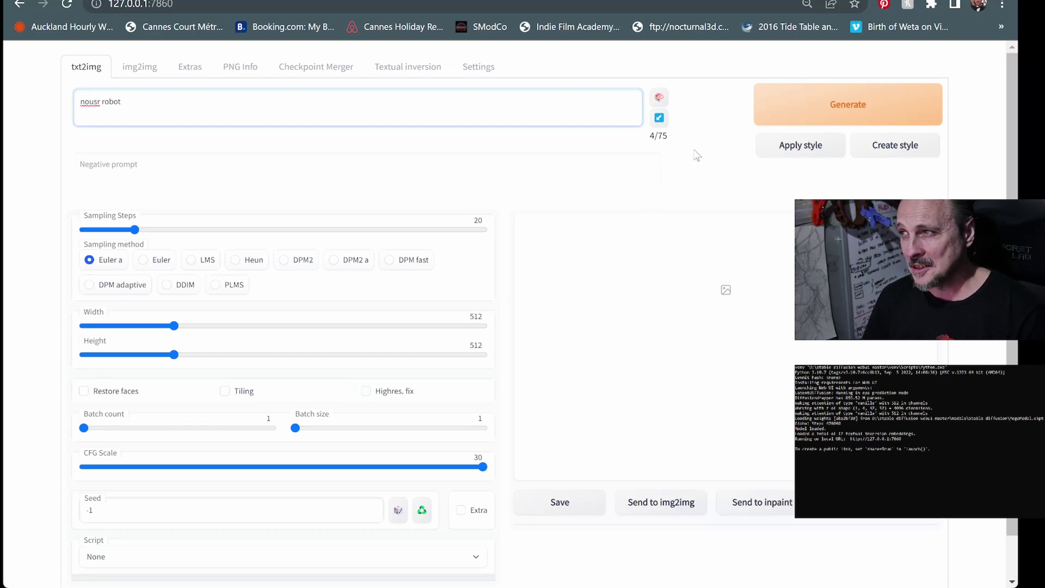
left_click(850, 106)
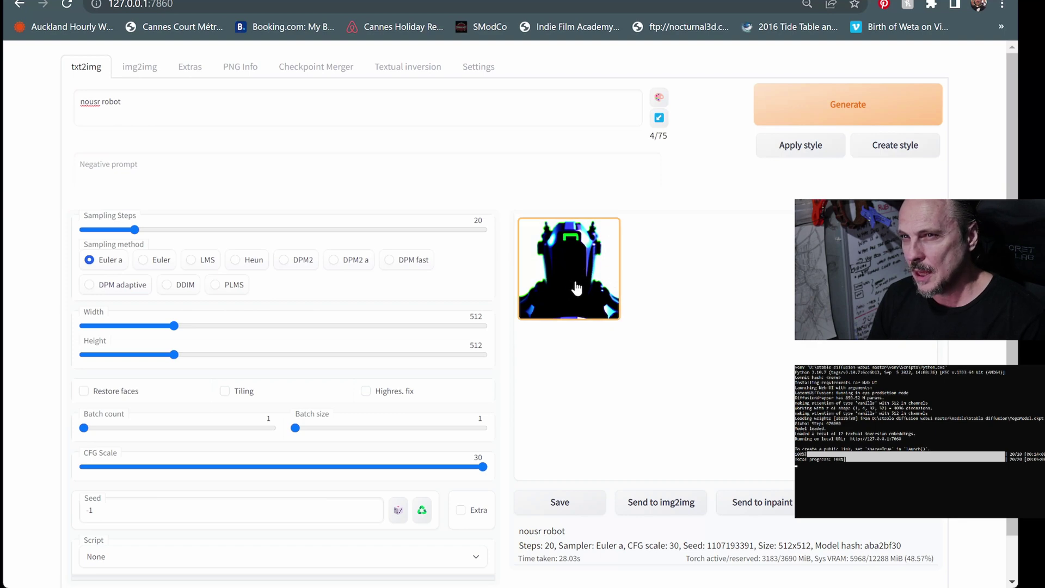
scroll(483, 415, "down", 1)
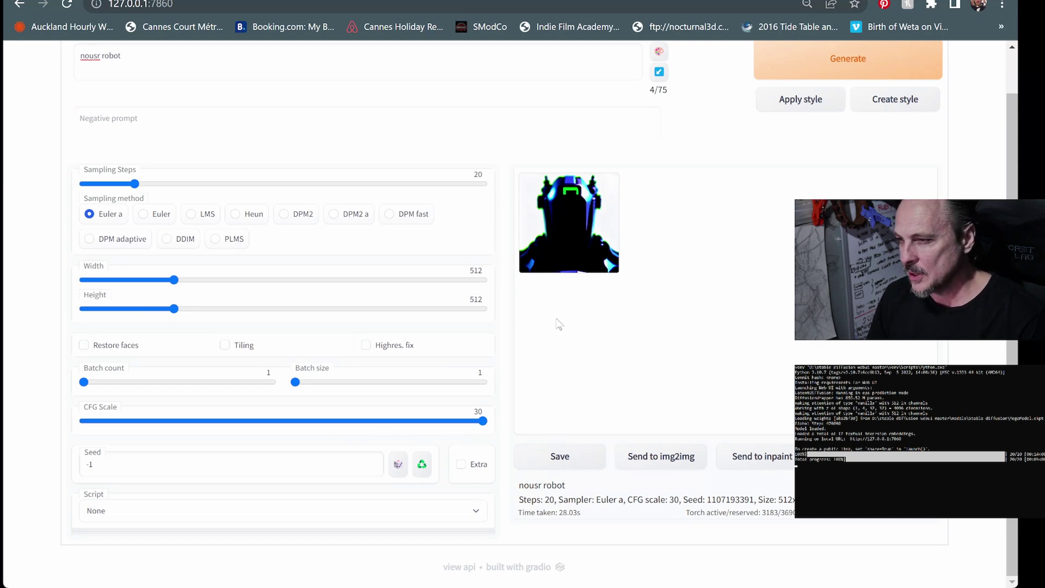
left_click(569, 235)
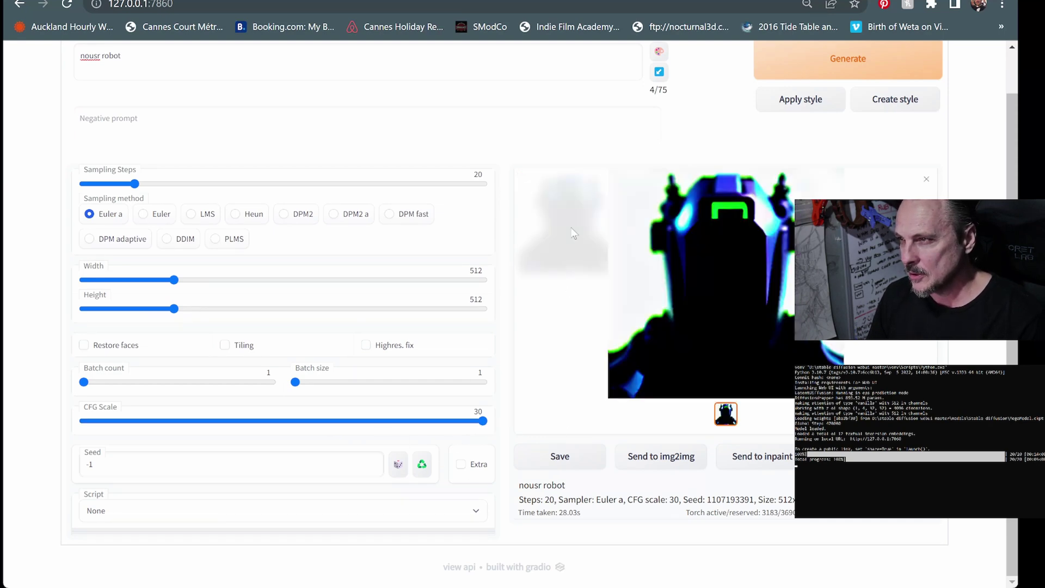
left_click(749, 279)
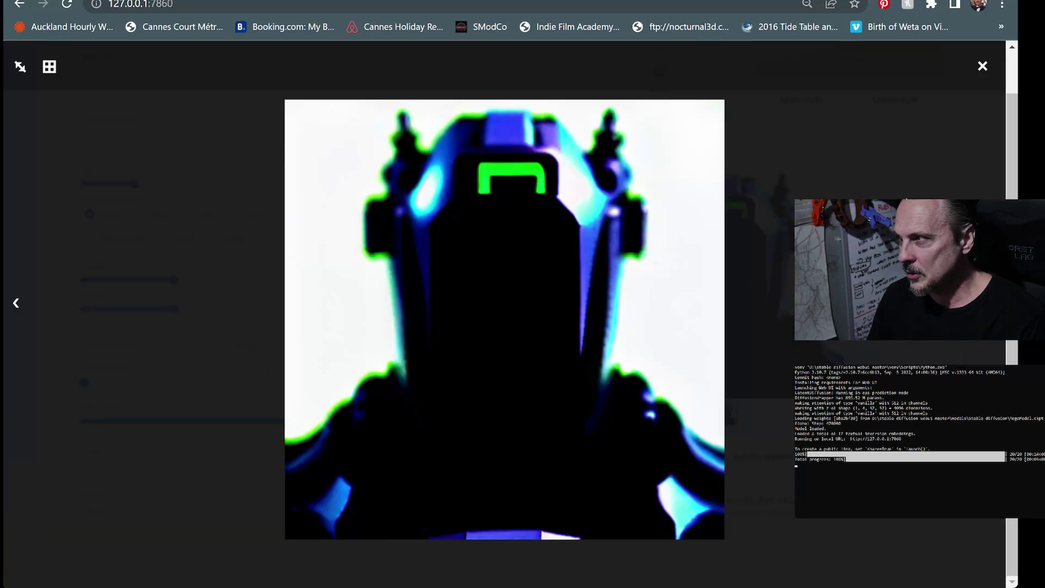
left_click(758, 279)
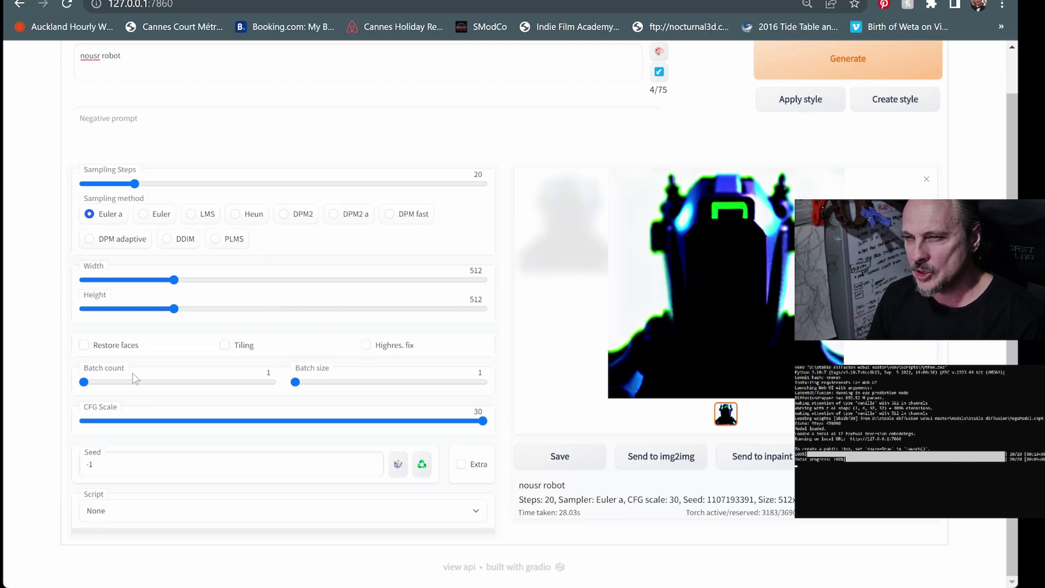
- Set the sampling steps to 30 and the CFG scale to 13, and generate the image again
left_click_drag(136, 184, 161, 185)
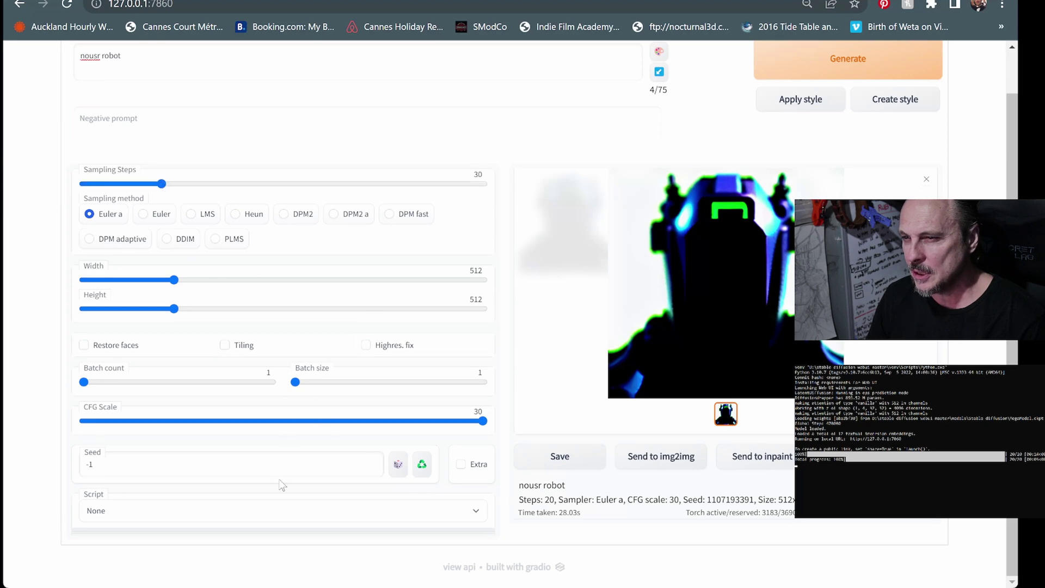
left_click_drag(482, 422, 268, 430)
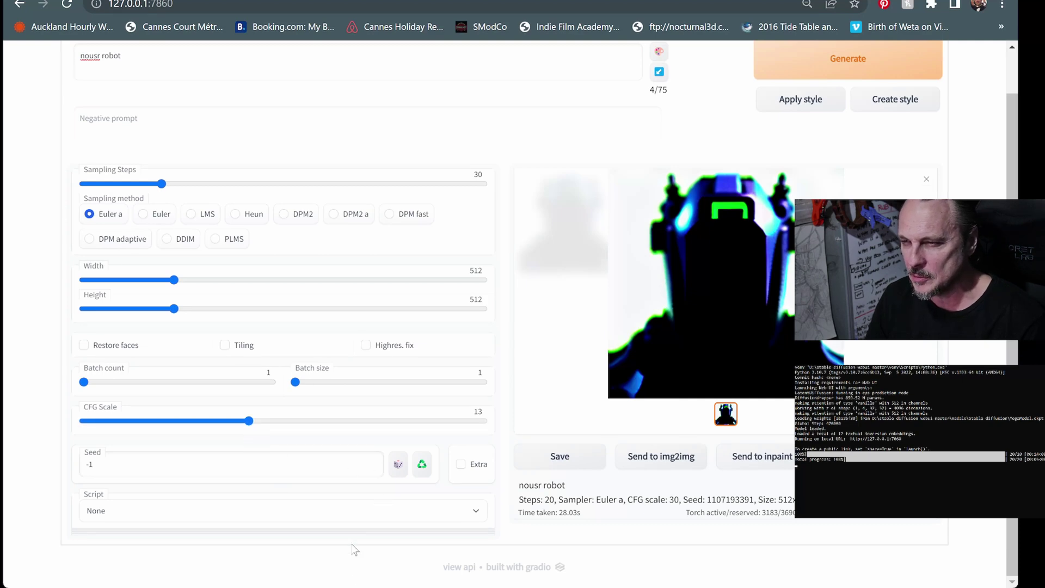
scroll(353, 549, "up", 1)
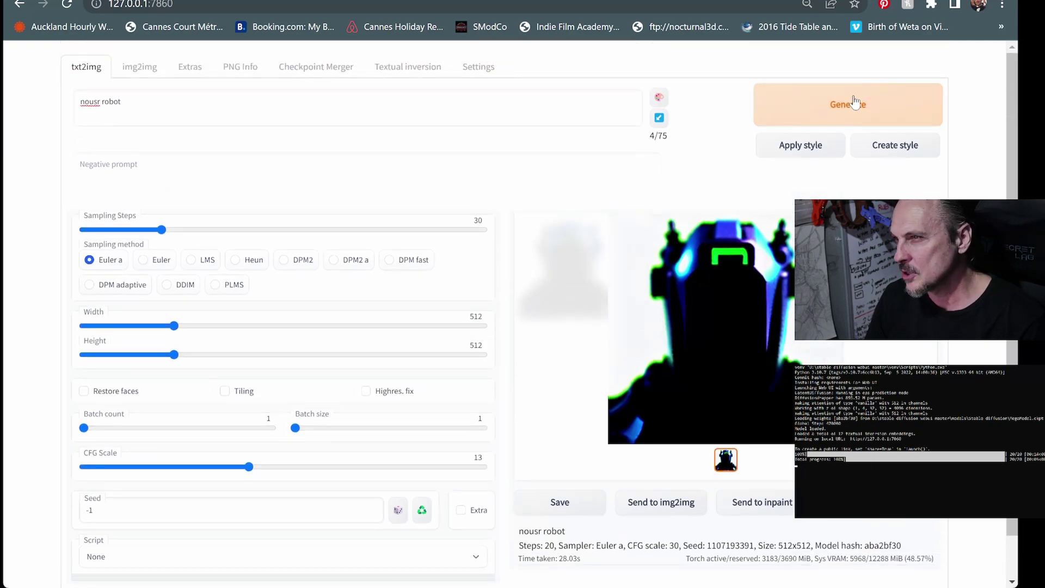
left_click(854, 102)
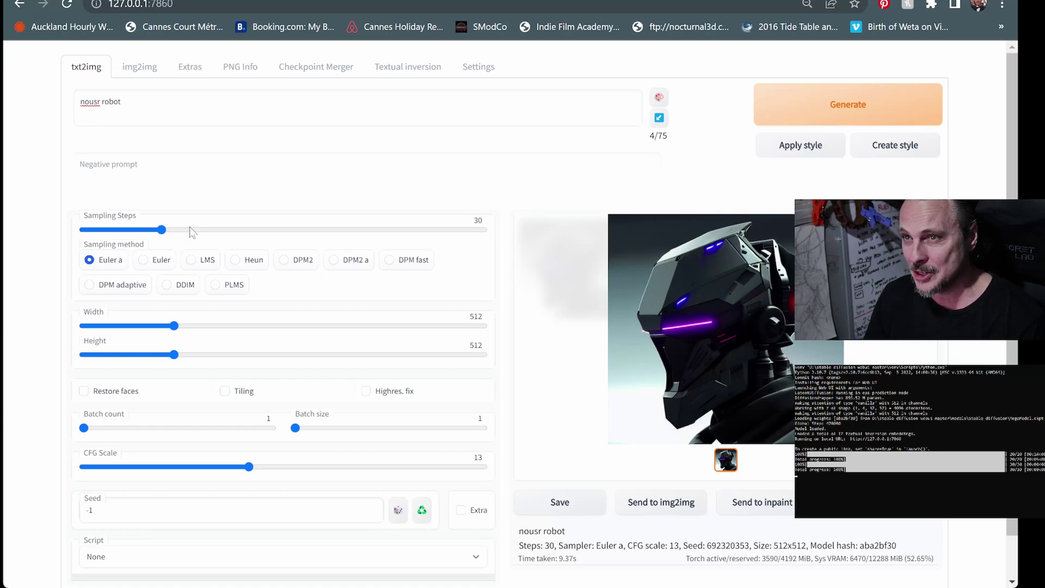
- Generate an image from the extended prompt "nousr robot, playing drums" and view it enlarged
left_click(139, 99)
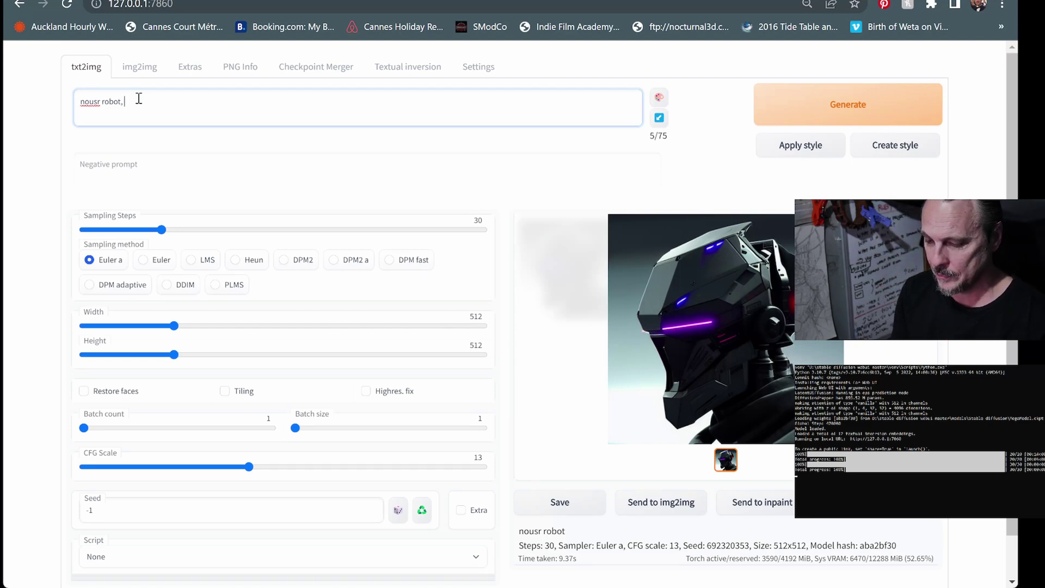
type("ying drums")
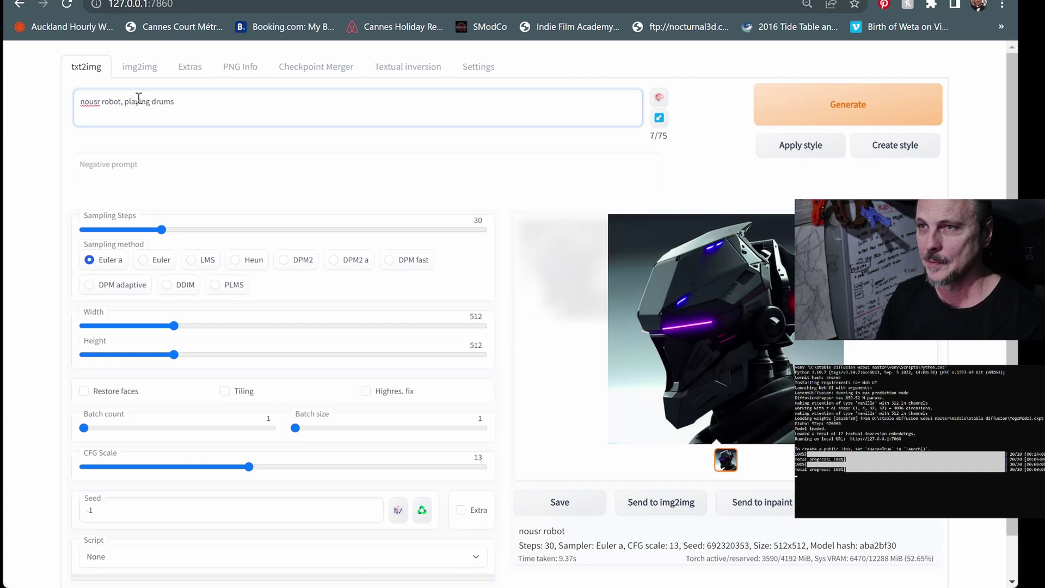
left_click(759, 121)
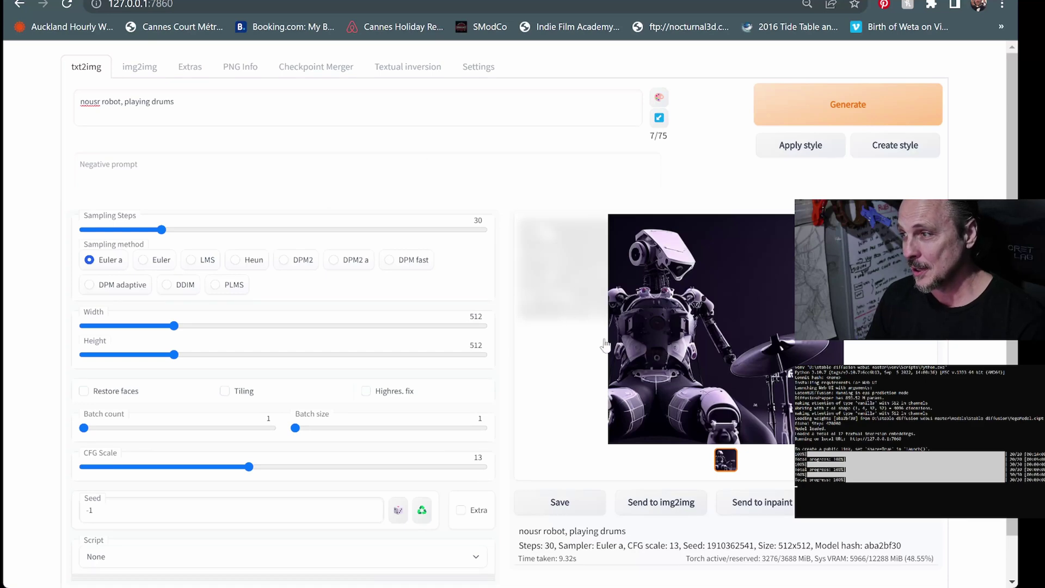
left_click(749, 355)
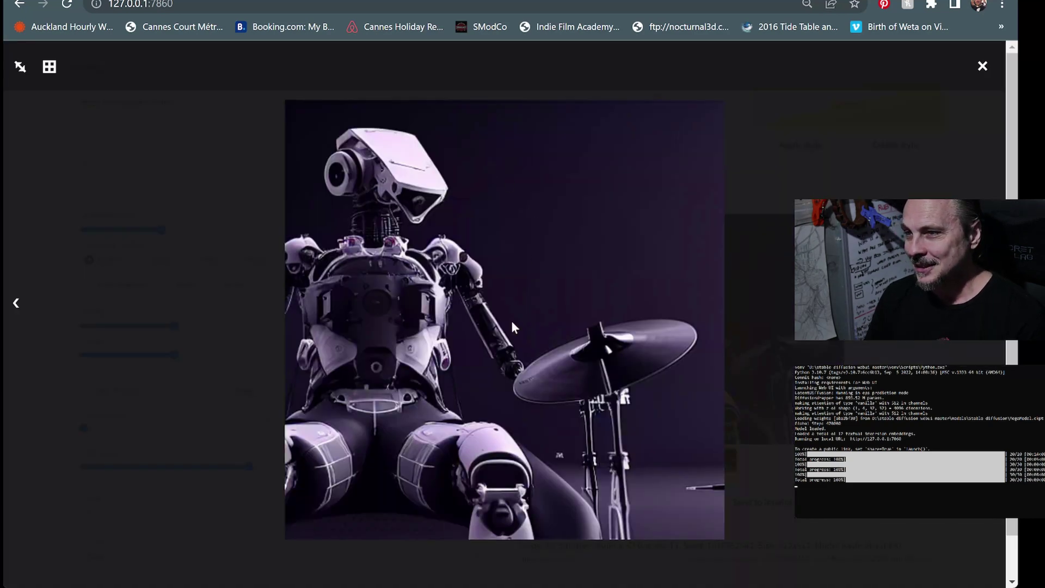
left_click(539, 163)
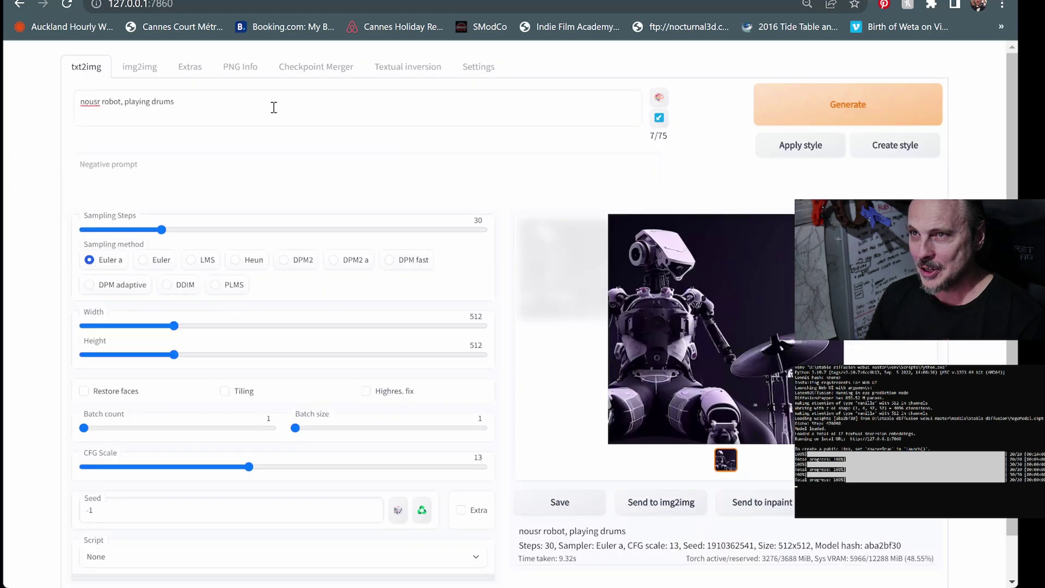
- Replace "playing drums" in the prompt with the personal embedding's name followed by "cyborg", and generate an image
left_click(192, 102)
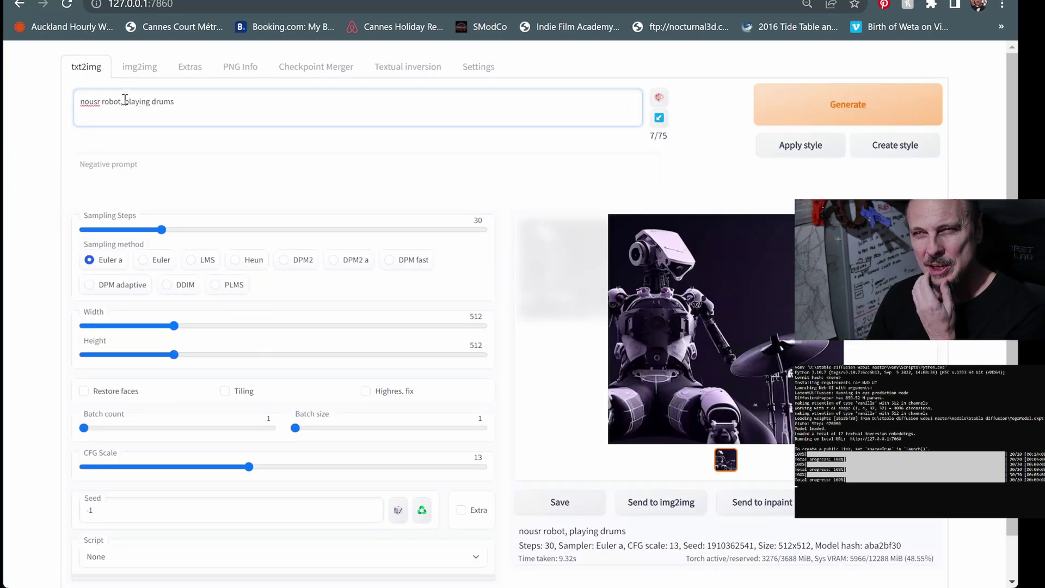
left_click_drag(125, 102, 235, 104)
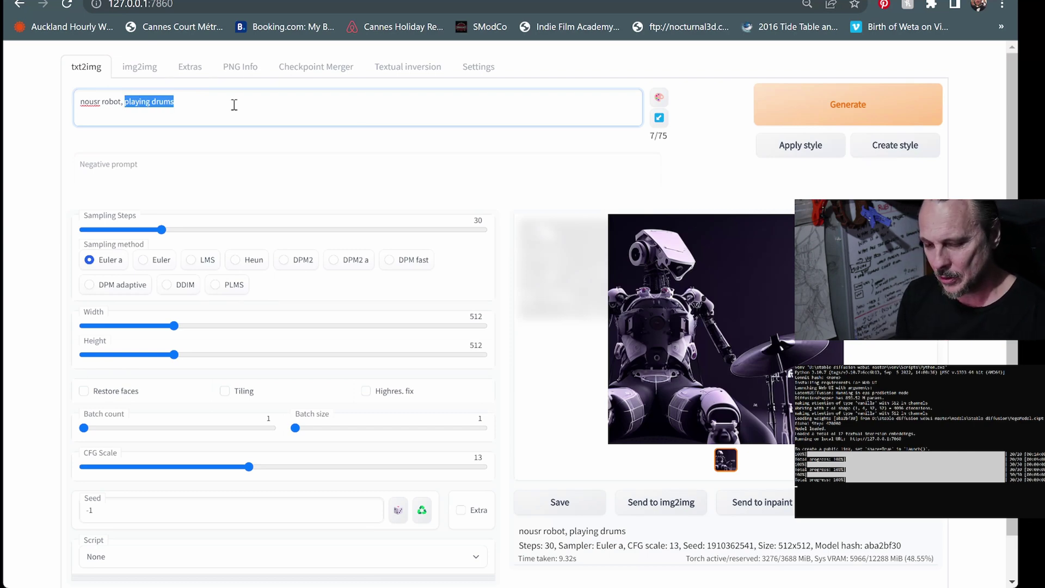
type("Samuel, c")
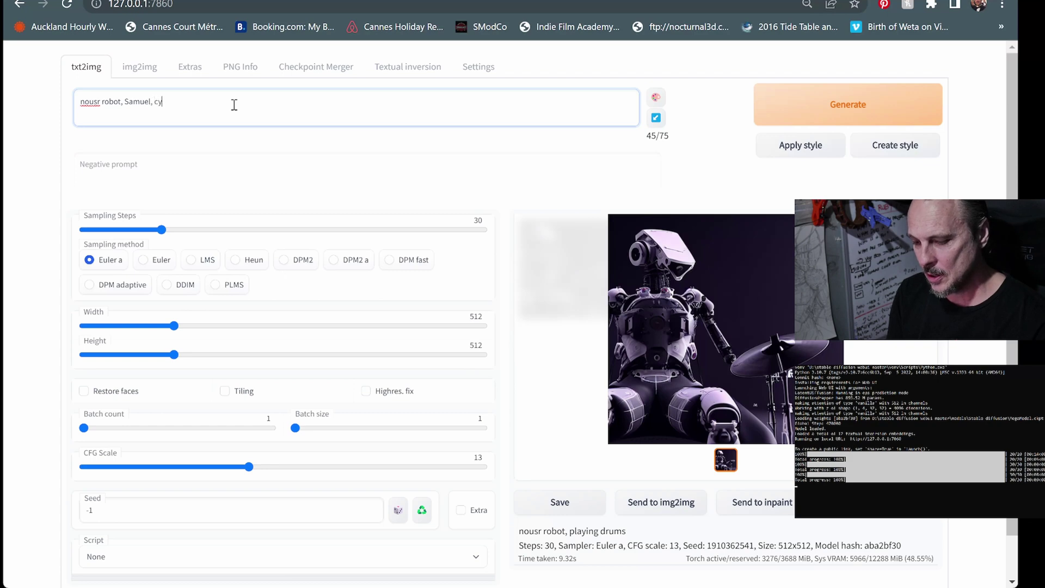
type("yborg")
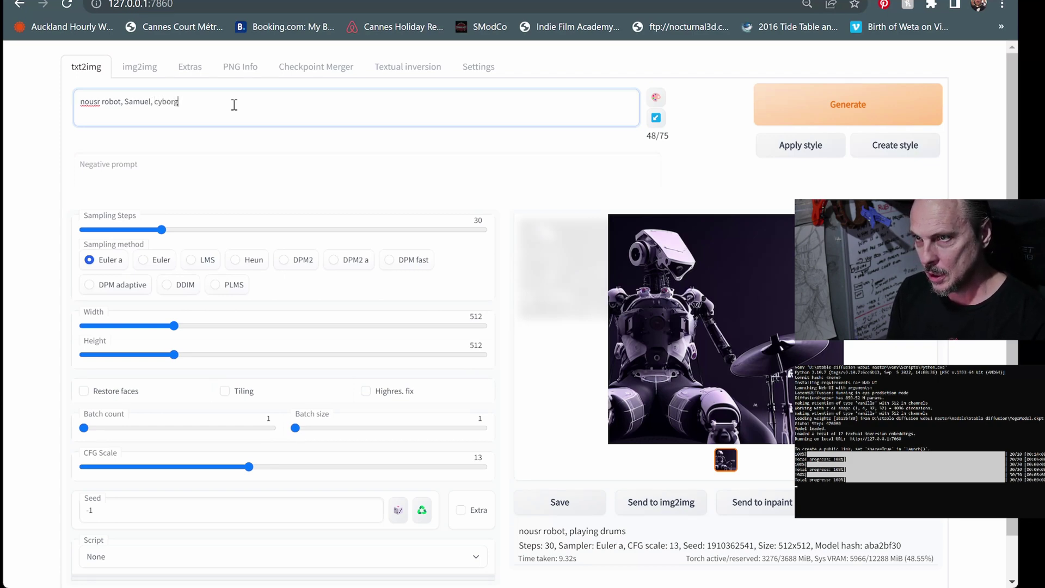
left_click(773, 112)
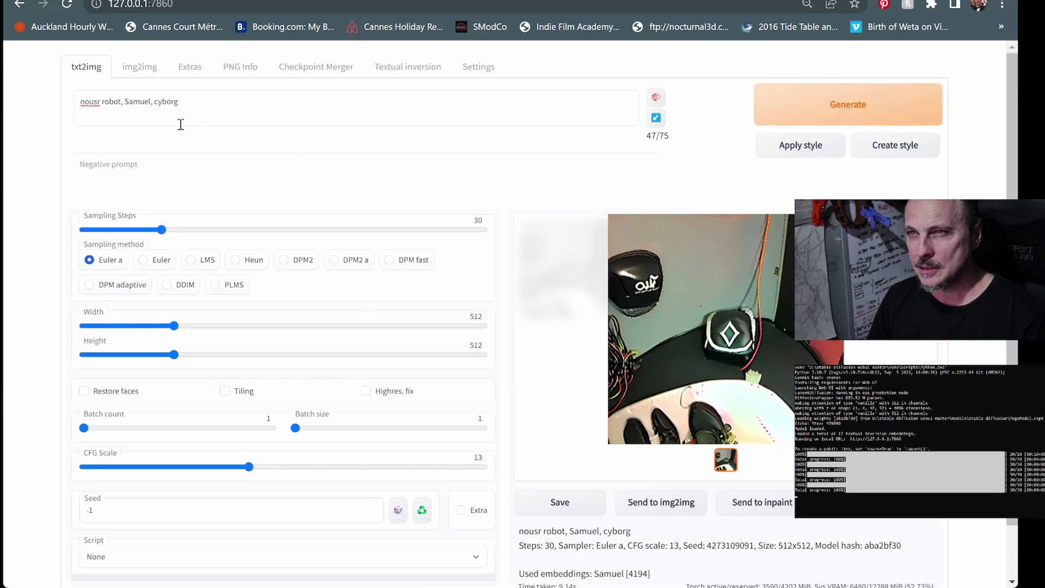
- Copy the embedding's name from the prompt into the negative prompt with a weight of 0.00003, and generate the image again
left_click(152, 103)
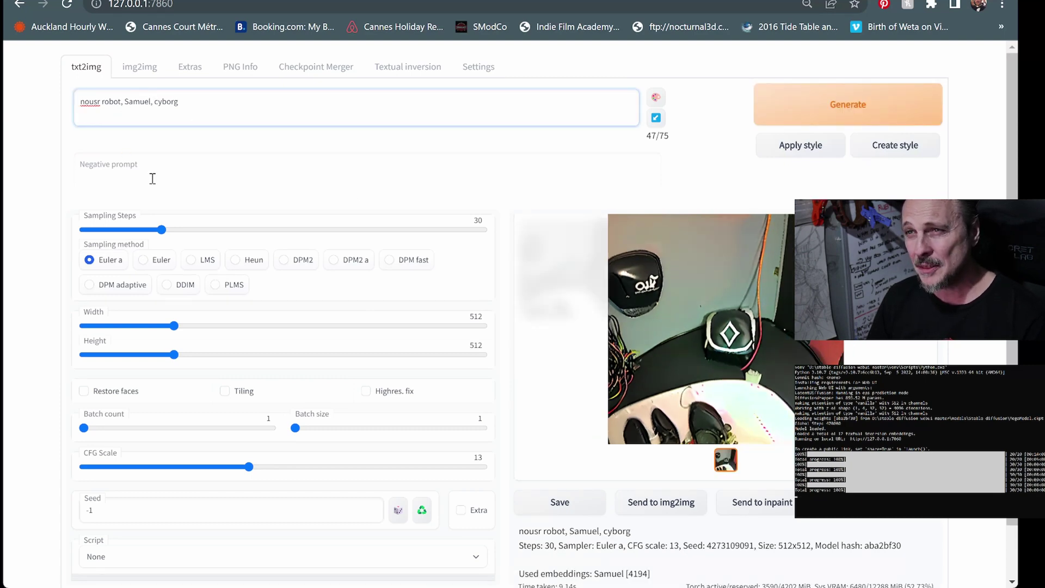
left_click_drag(150, 102, 125, 102)
key("ctrl+c")
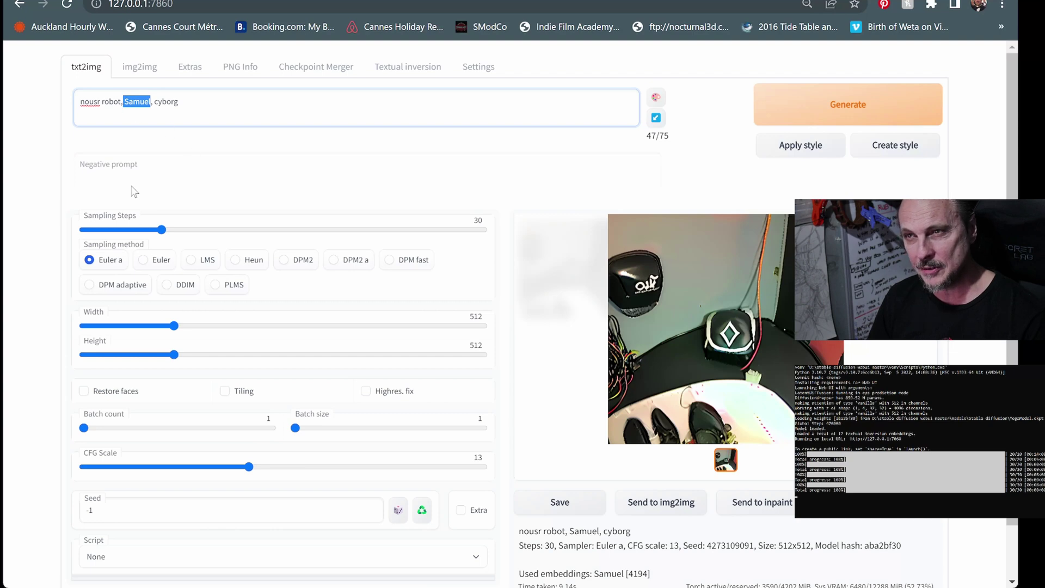
left_click(146, 163)
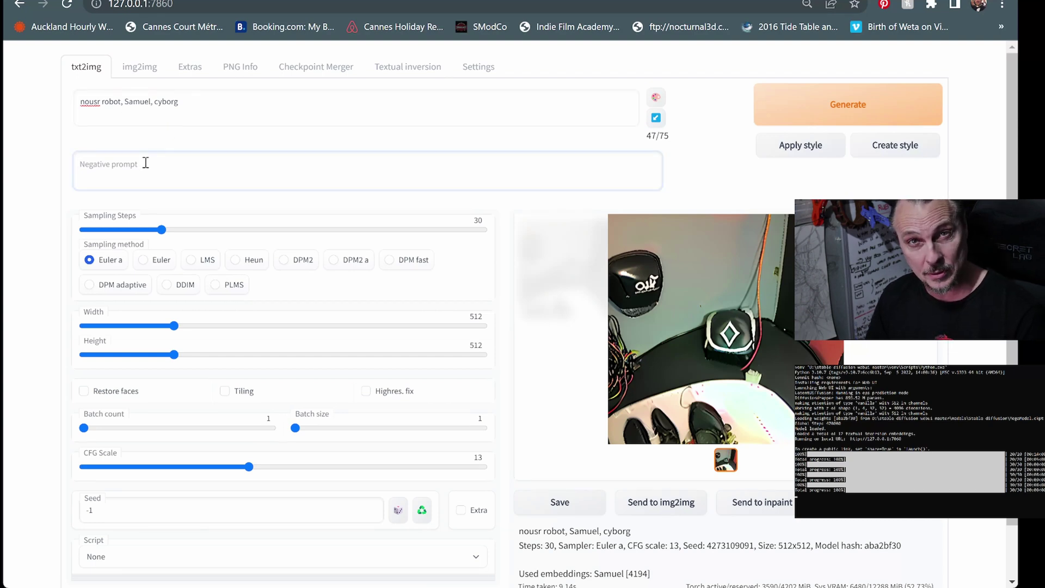
key("ctrl+v")
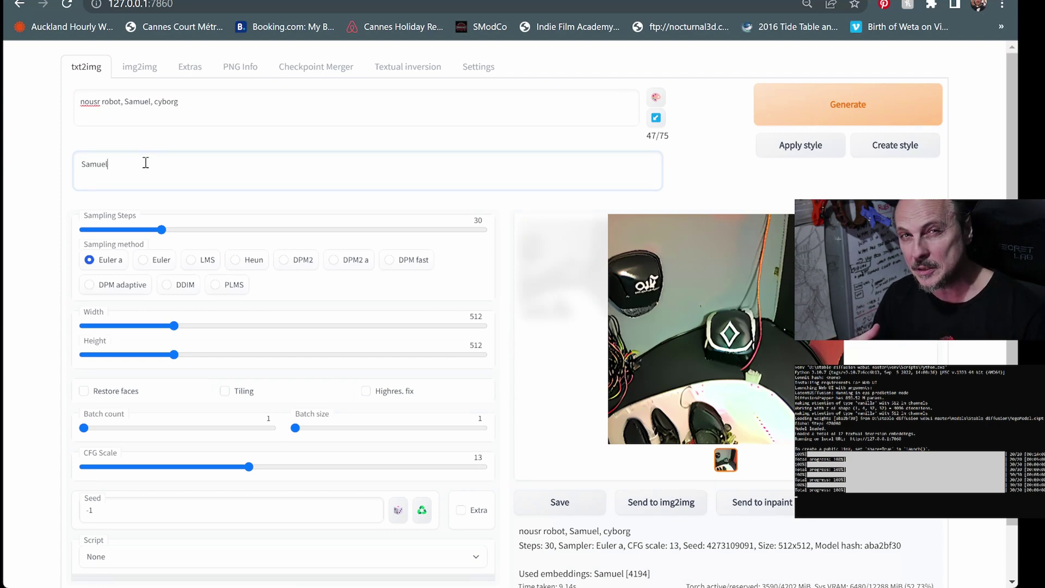
type(":")
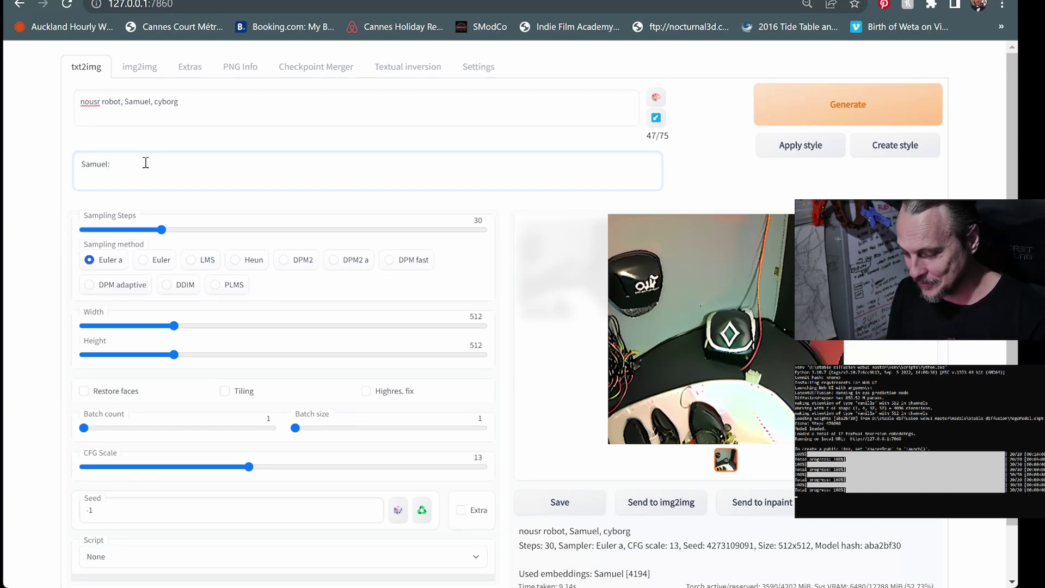
type("0")
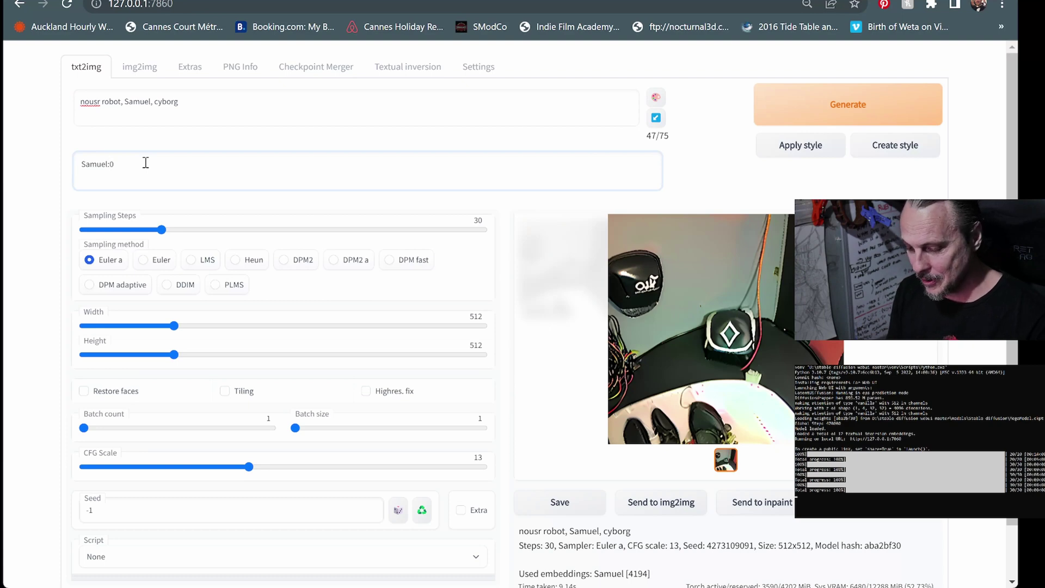
type(".00003")
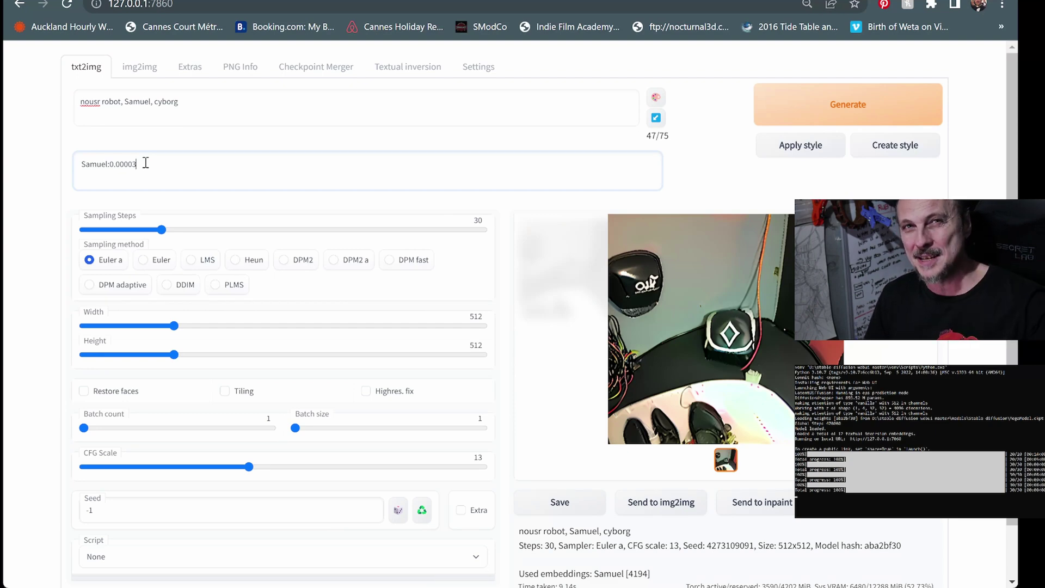
left_click(833, 107)
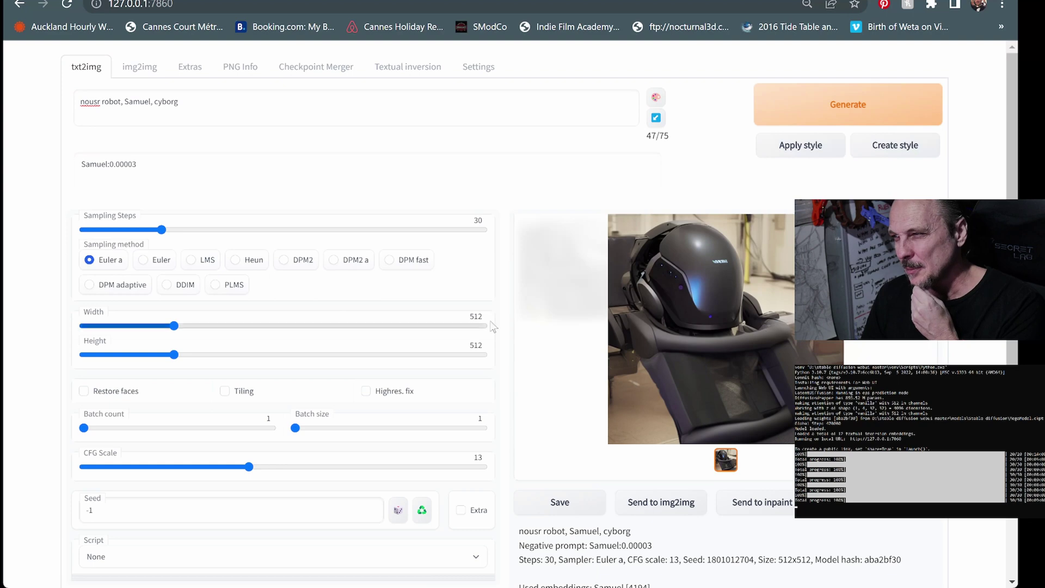
- Clear the negative prompt and remove the embedding's name from the main prompt, leaving "nousr robot, cyborg"
left_click(153, 162)
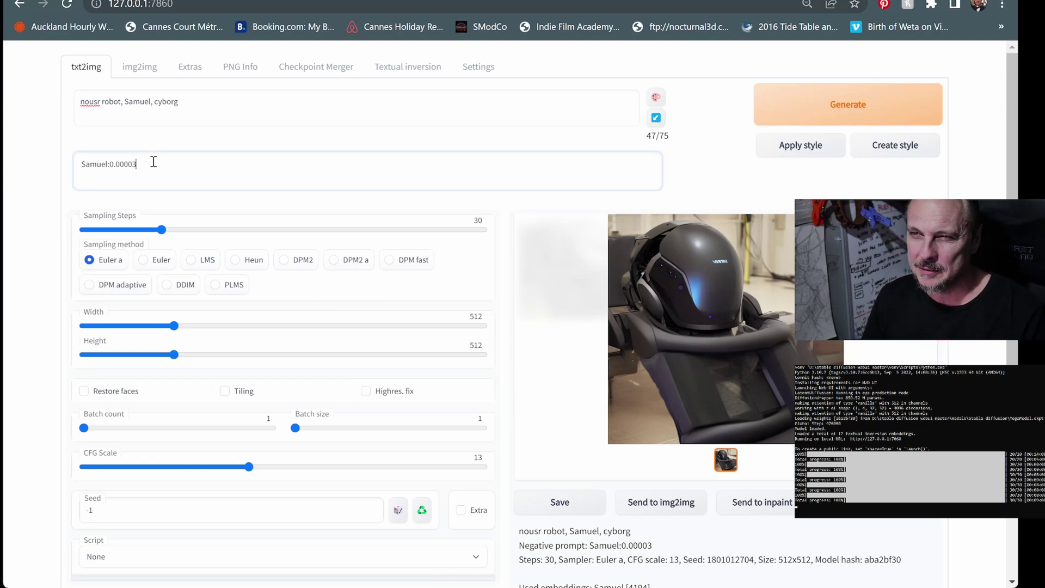
key("ctrl+a")
key("BackSpace")
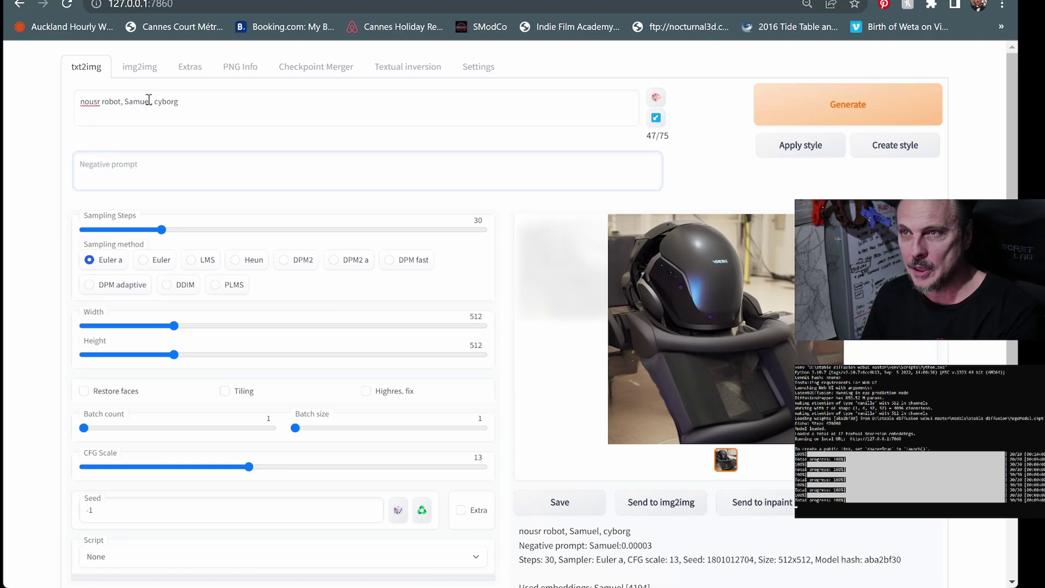
left_click_drag(155, 101, 124, 102)
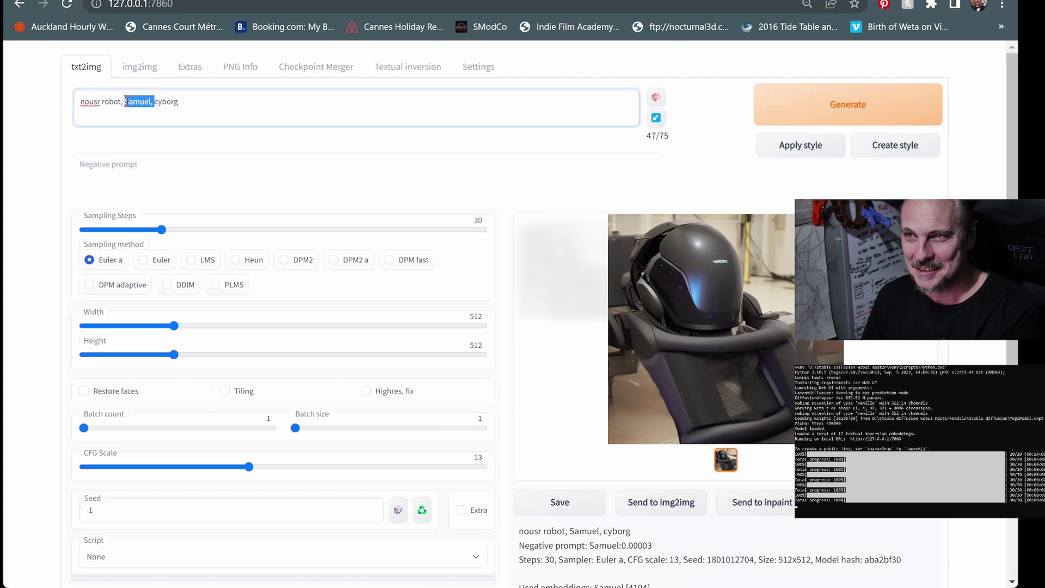
key("BackSpace")
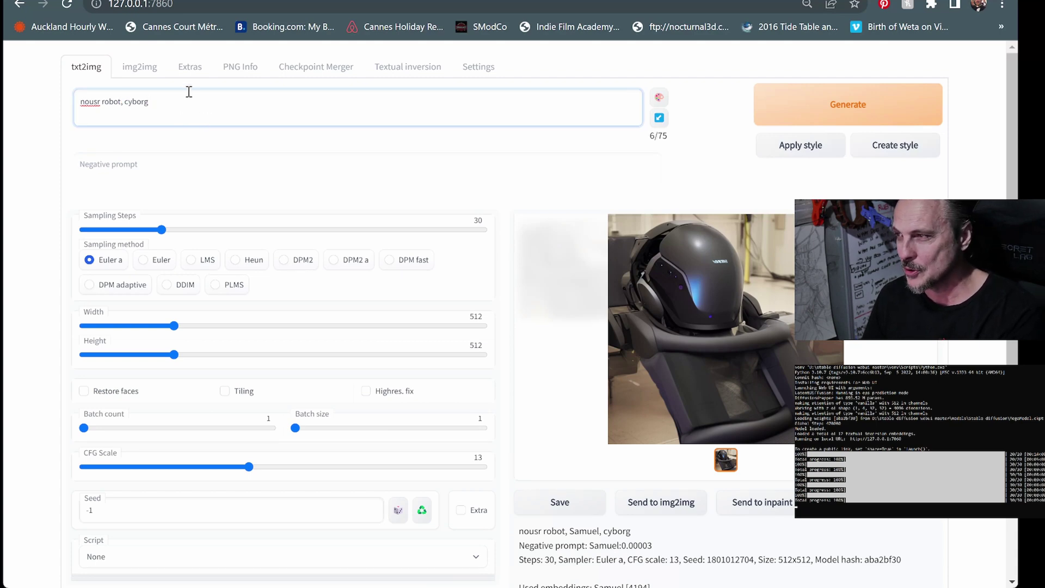
- Generate an image from the prompt "nousr robot, cyborg" and view it enlarged
left_click(888, 109)
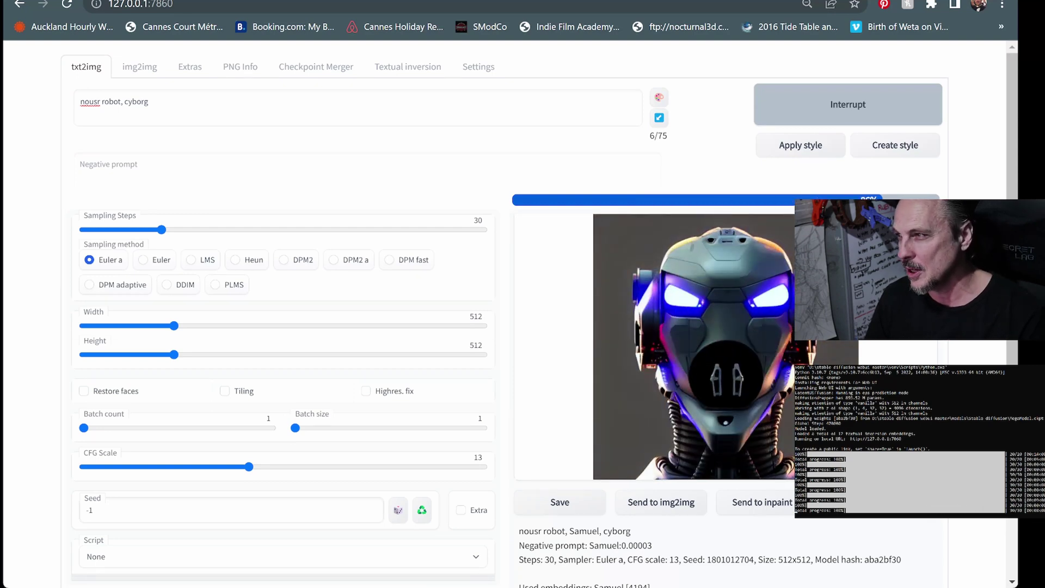
left_click(732, 313)
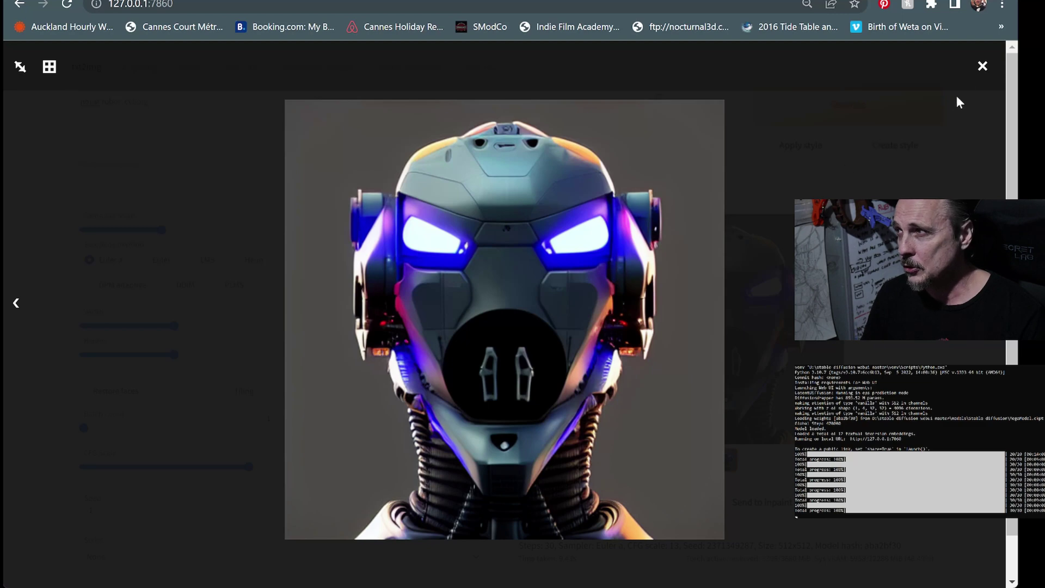
left_click(981, 70)
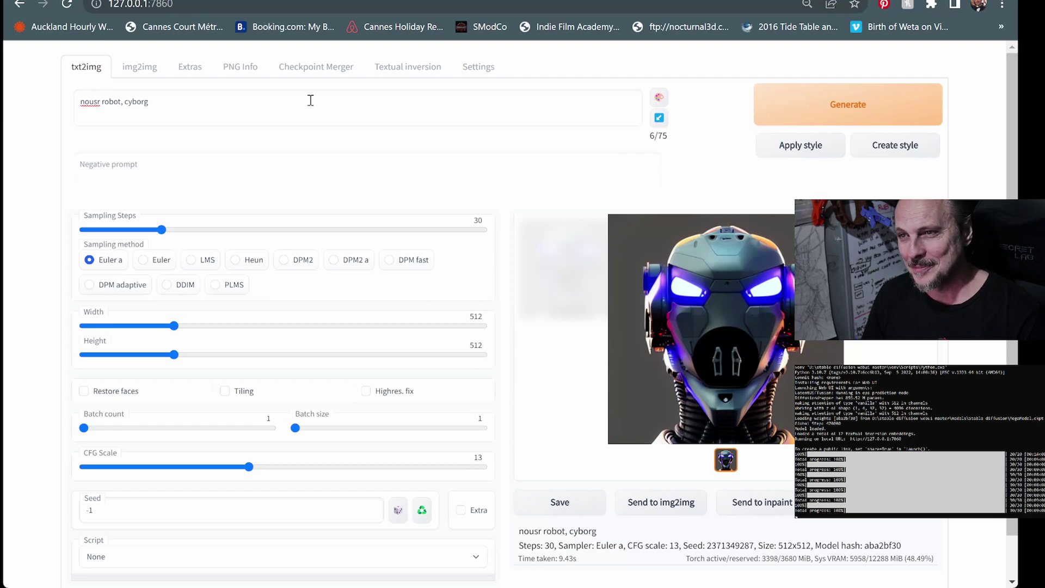
- Generate another variation of the "nousr robot, cyborg" image with the same settings and inspect it at full size
left_click(866, 106)
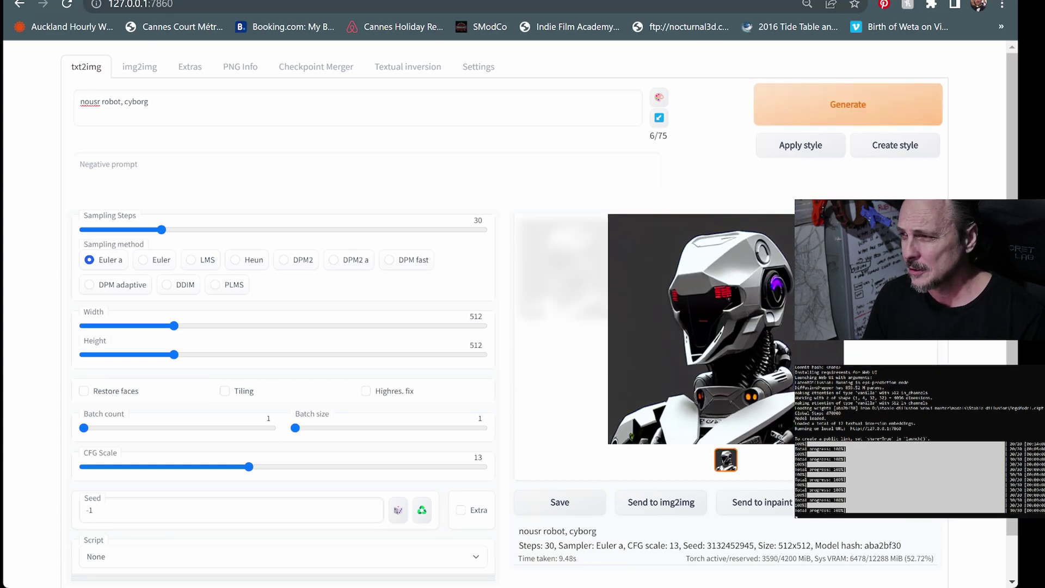
left_click(777, 294)
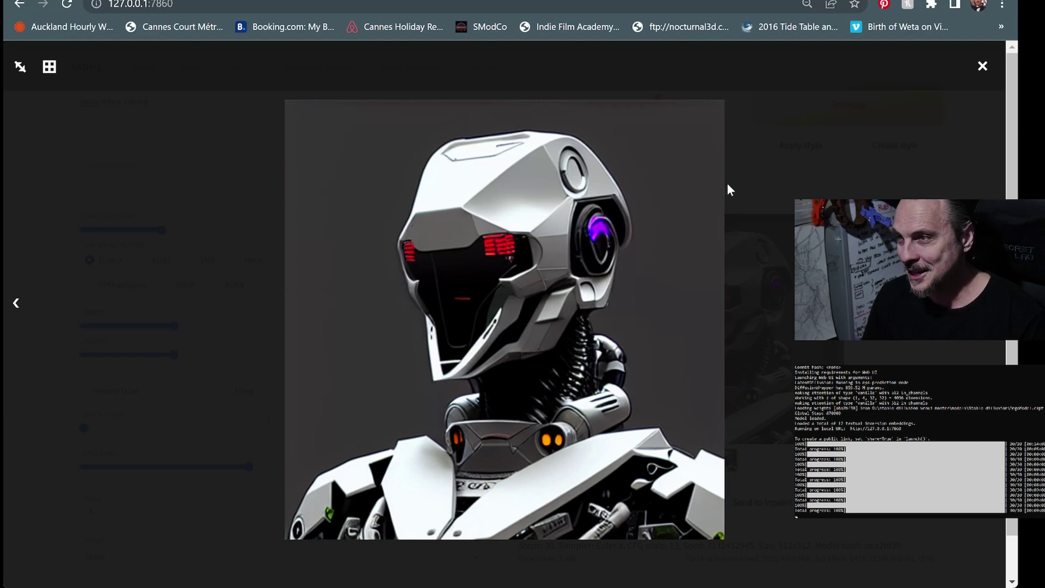
left_click(982, 67)
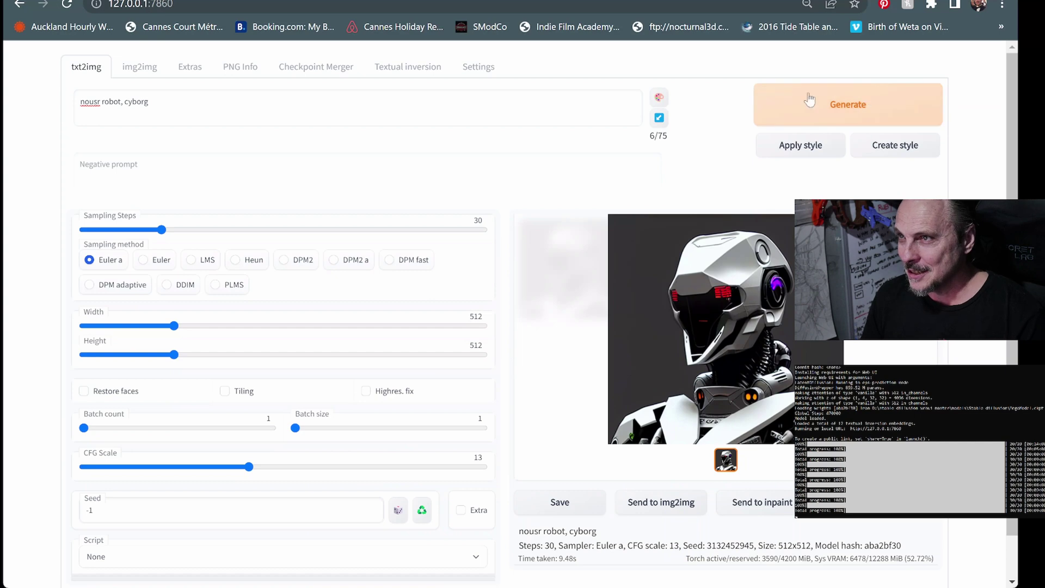
- Switch to image-to-image generation
left_click(137, 68)
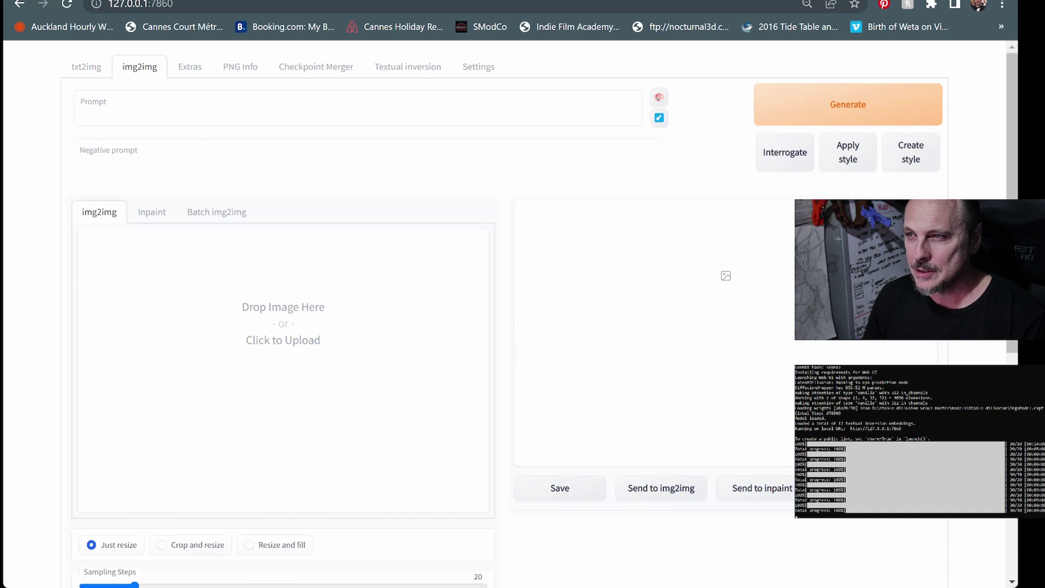